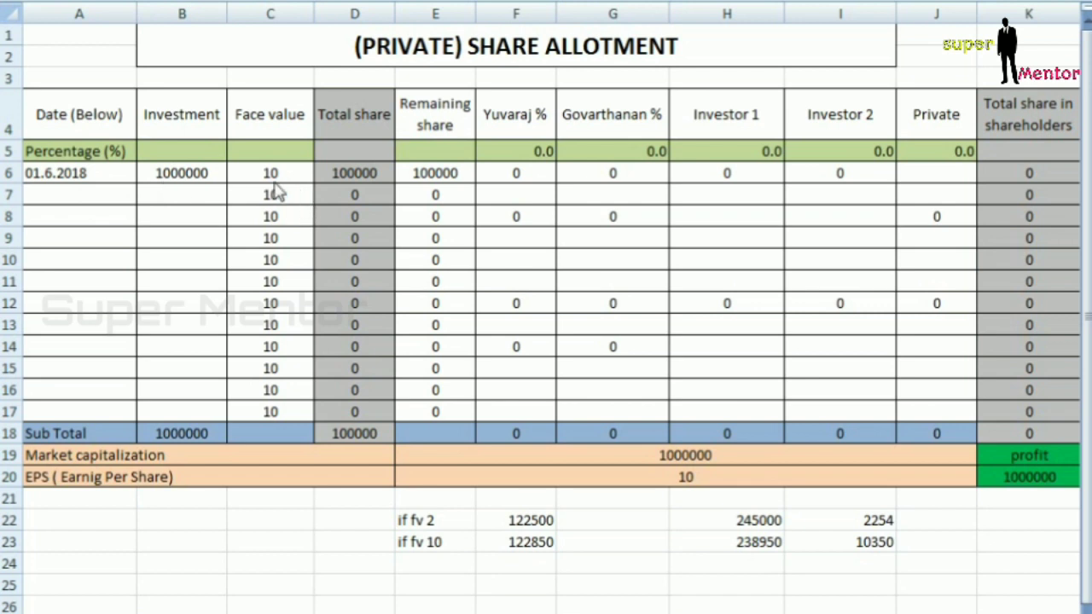
Step: Allot 50000 shares to each of the first two named shareholders in the 01.6.2018 row, cells F6 and G6
click(531, 189)
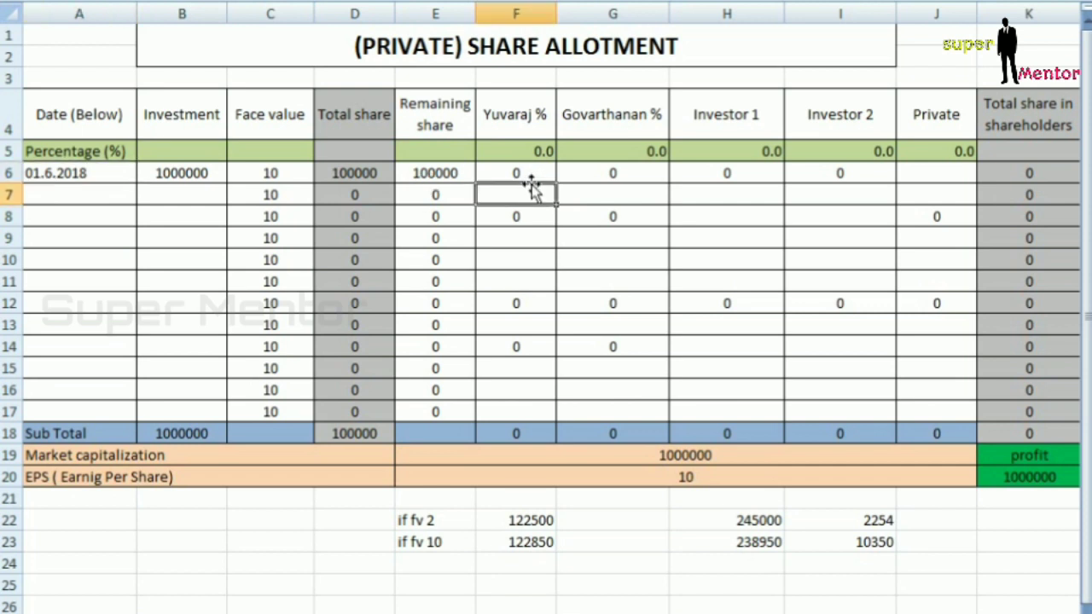
click(520, 151)
click(512, 171)
text(50000)
key(Tab)
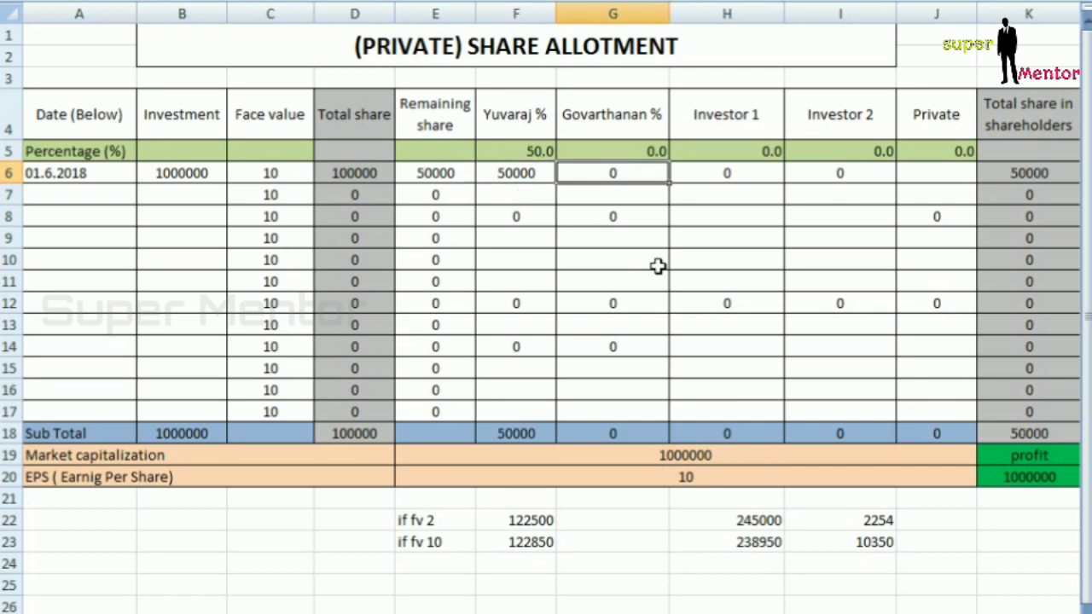
text(50000)
key(Tab)
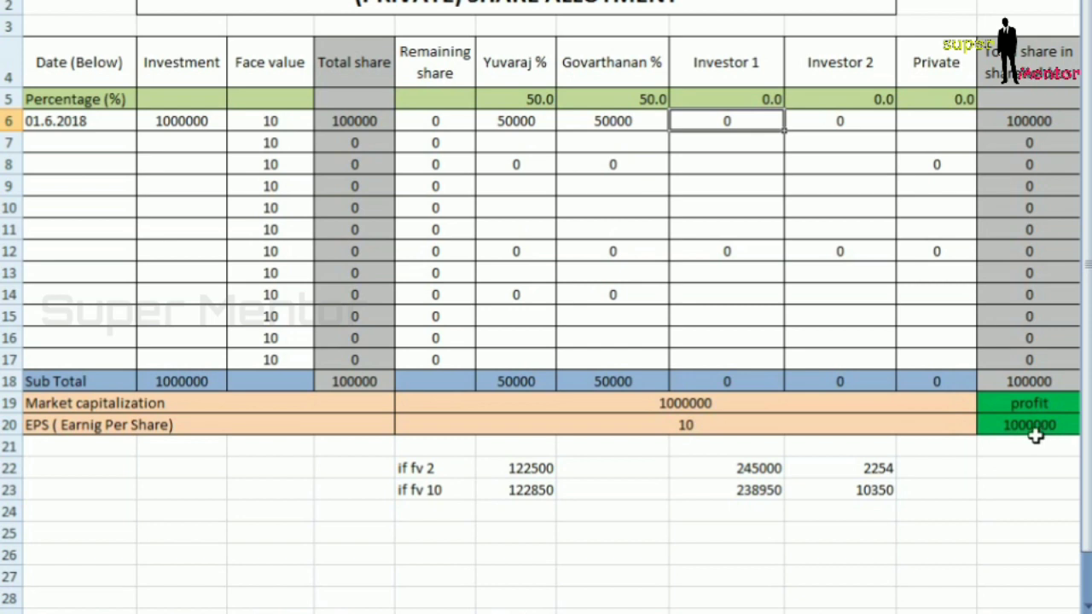
Step: Review the EPS, market capitalization and founders' allotments, plus the date, investment and face value in the 01.06.20 row
click(698, 423)
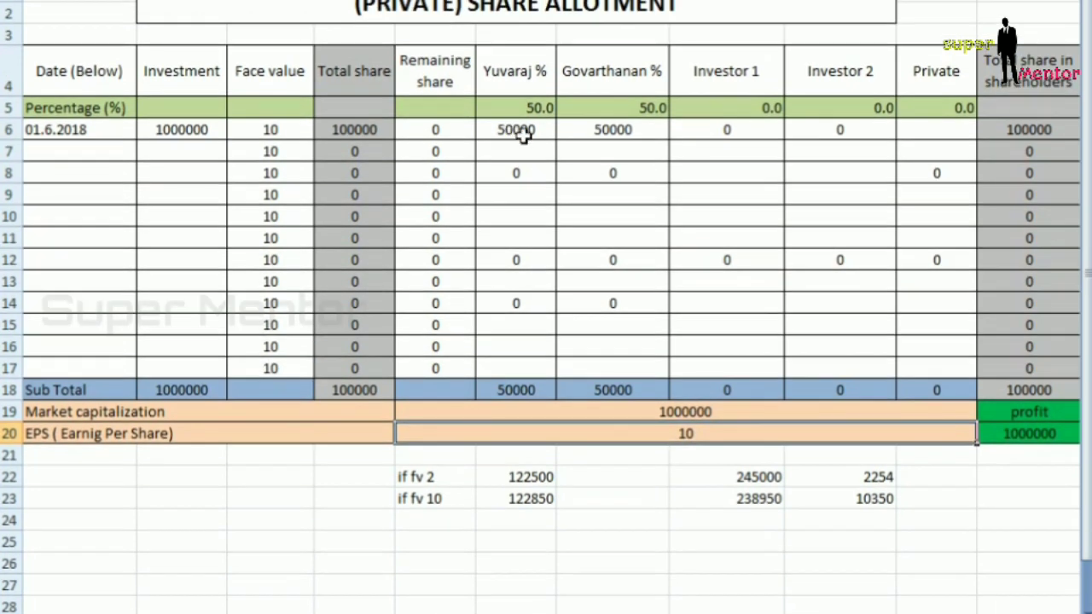
click(524, 126)
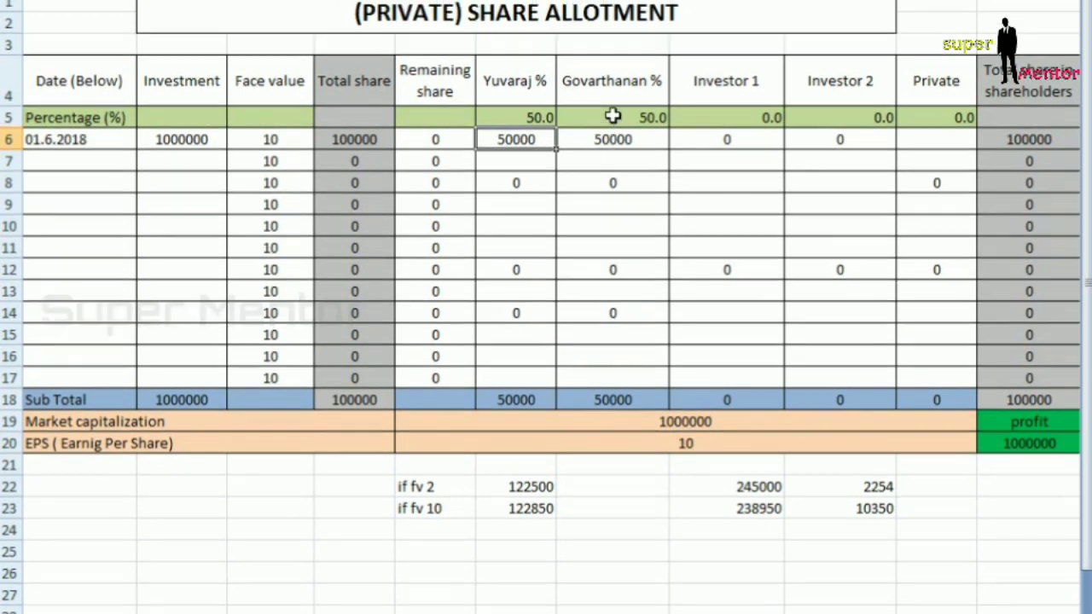
click(604, 139)
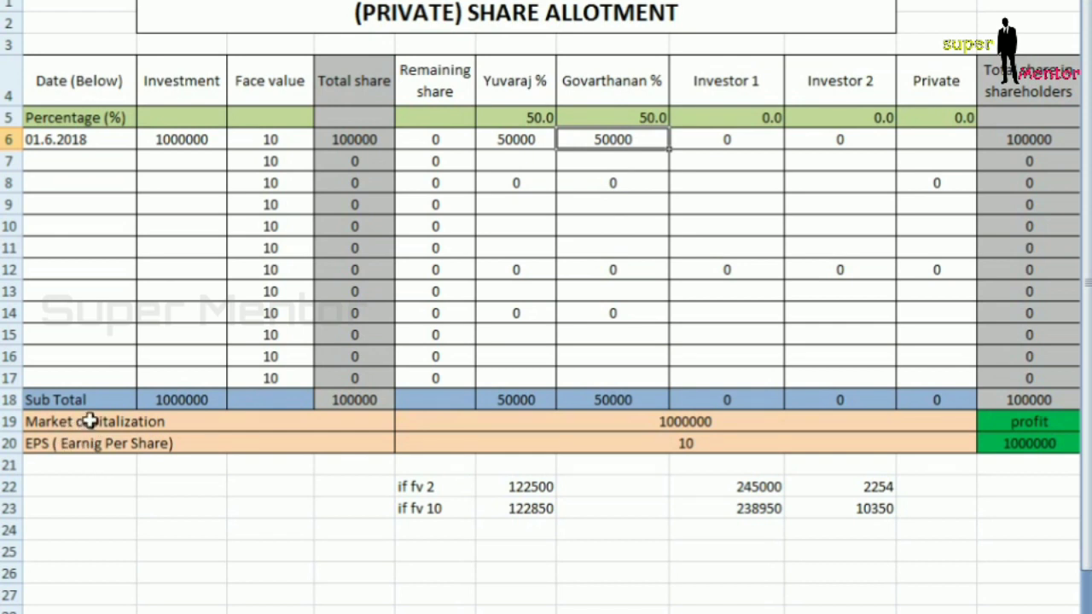
click(734, 426)
scroll(712, 454, down, 1)
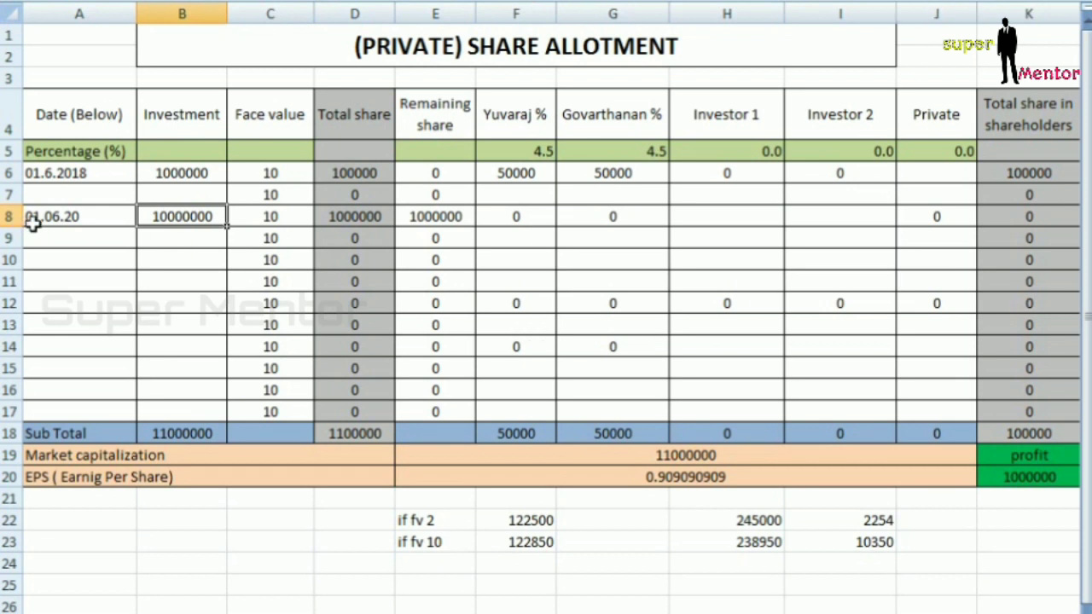
click(75, 215)
click(173, 216)
click(717, 120)
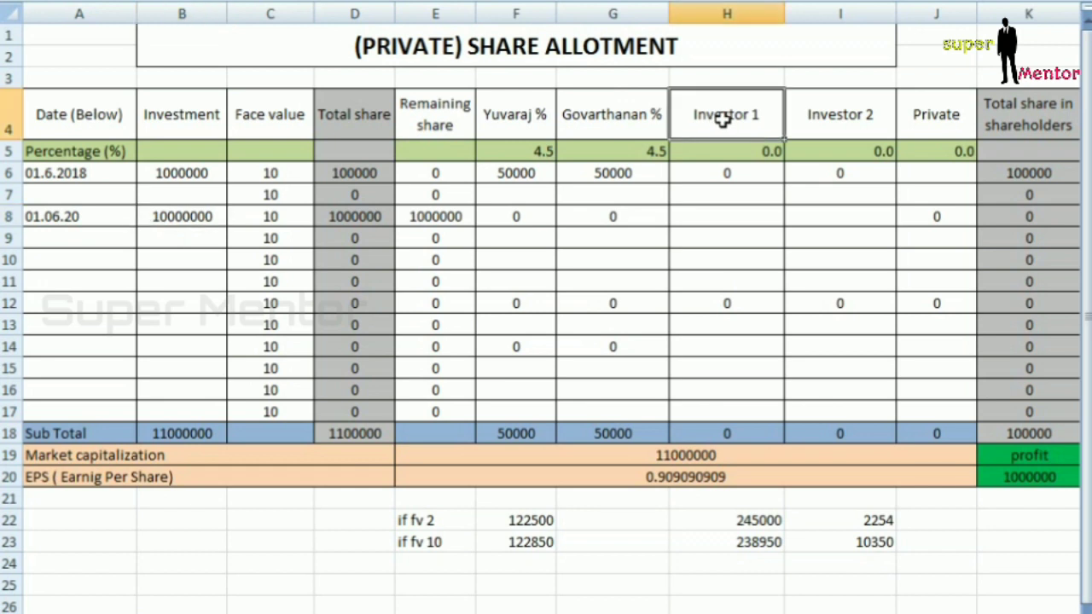
click(168, 216)
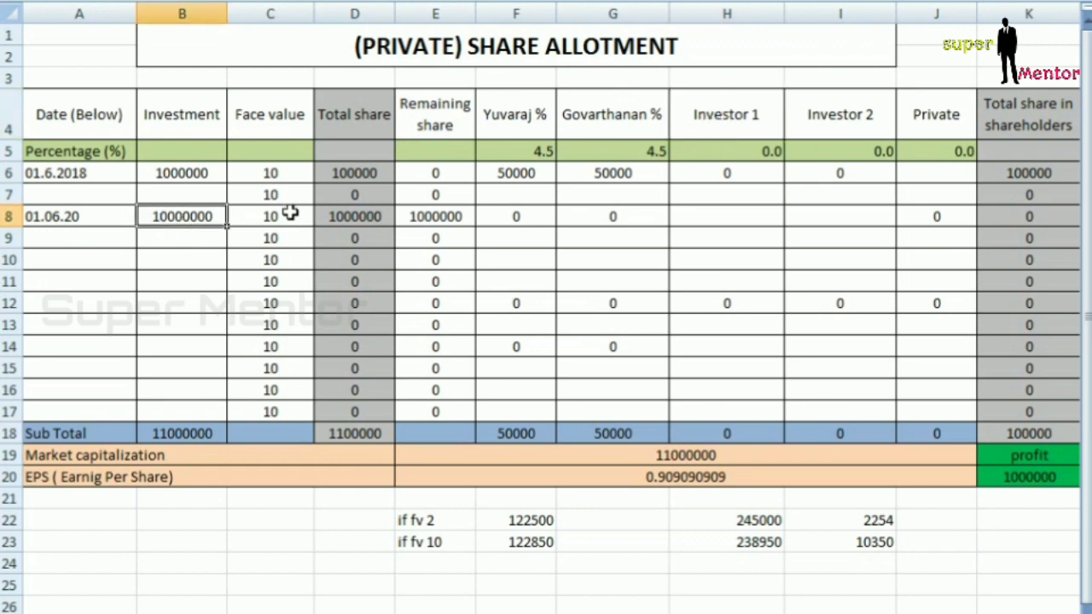
click(290, 214)
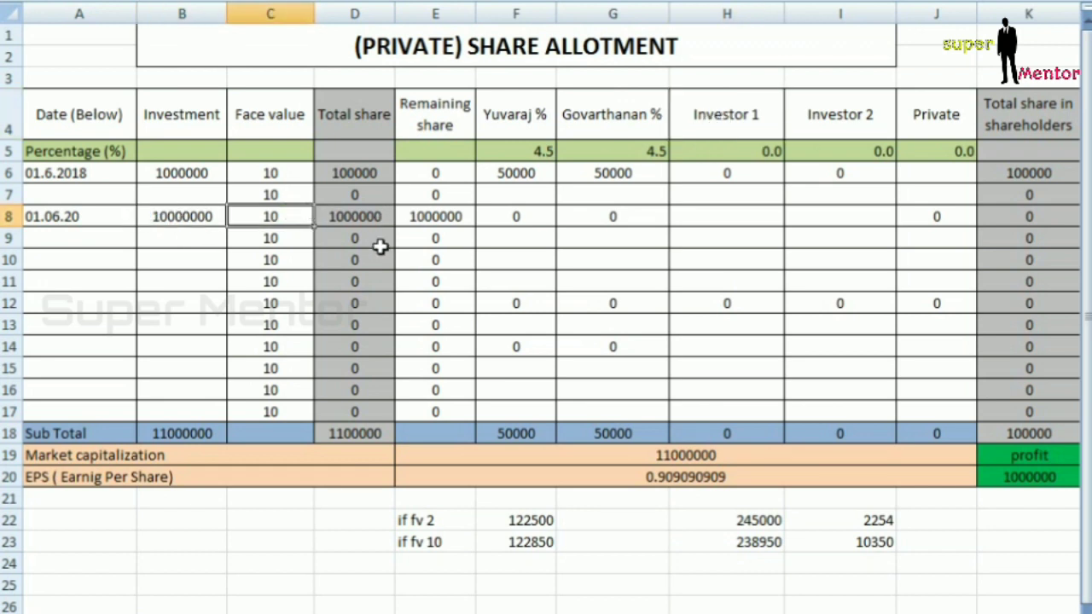
Step: Allot 1000000 shares to Investor 1 in the 01.06.20 row, cell H8
click(768, 215)
text(1)
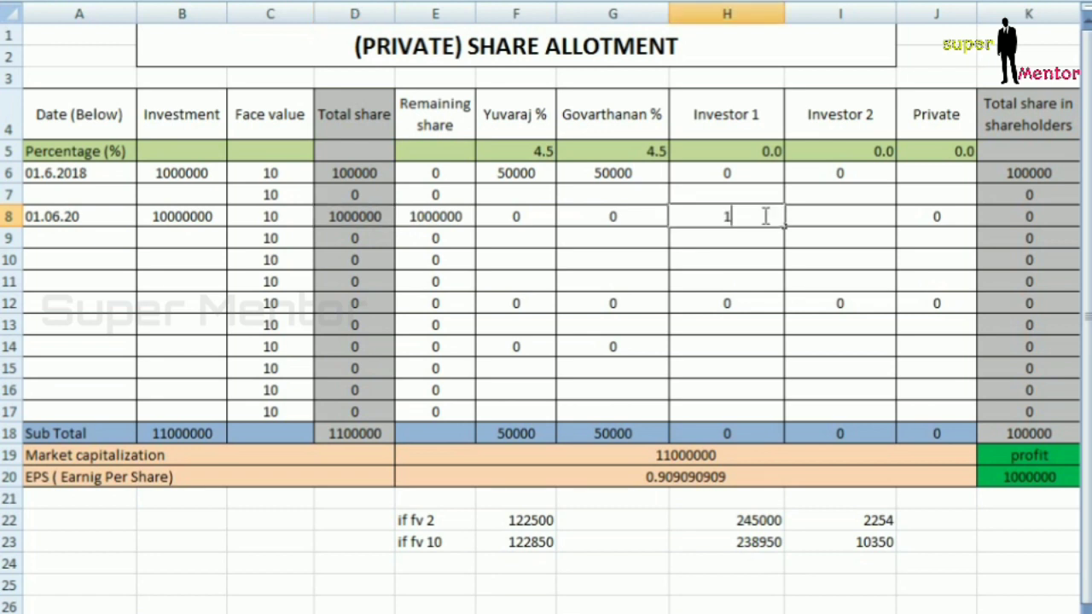
text(000000)
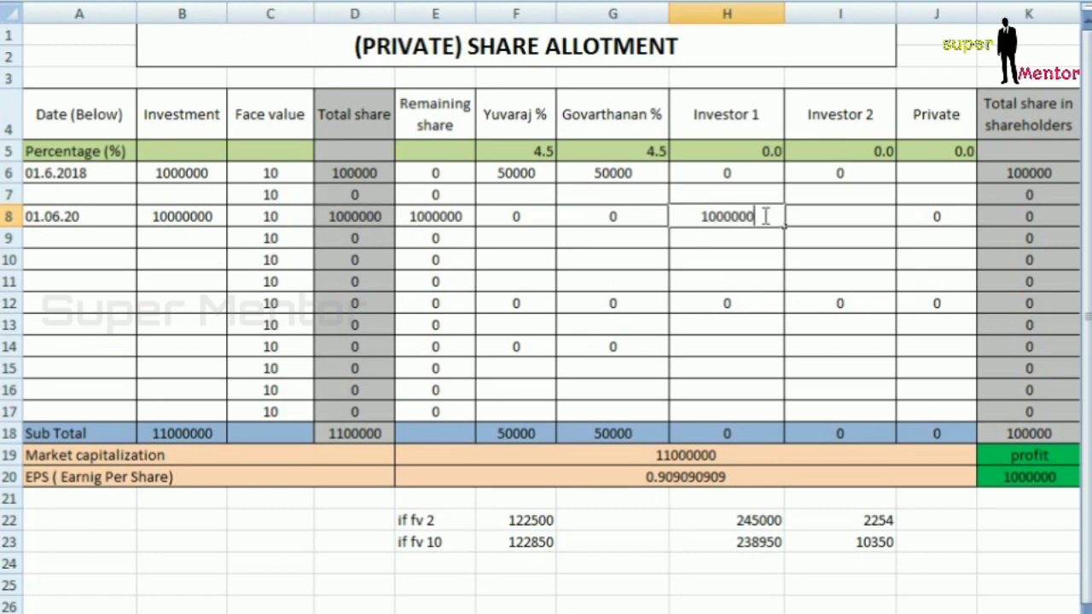
key(Return)
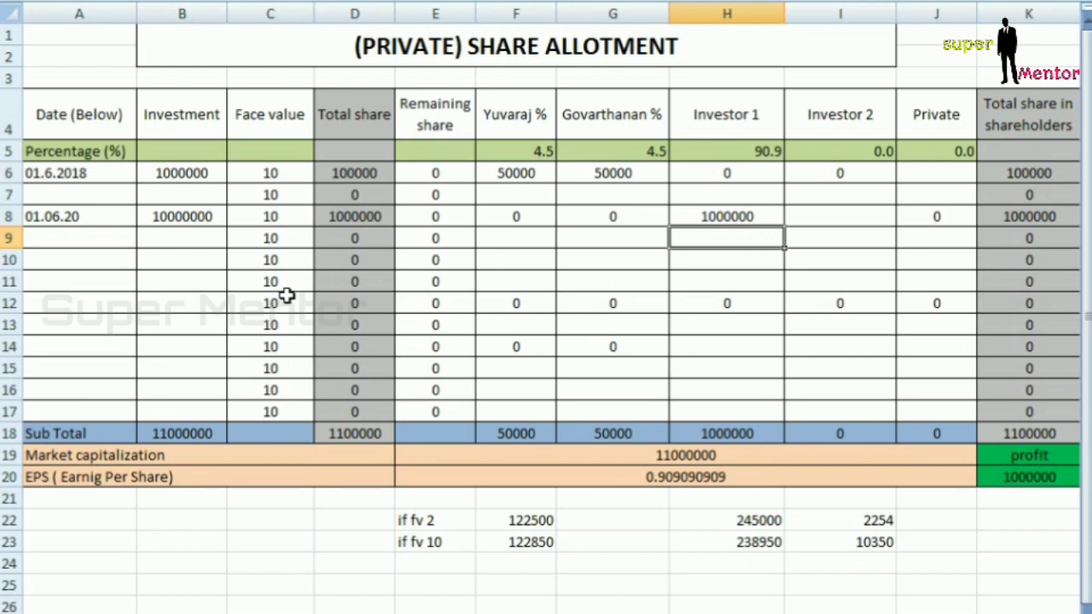
Step: In the 01.06.20 row, set the face value to 100 and Investor 1's allotment to 100000 shares
click(270, 217)
text(100)
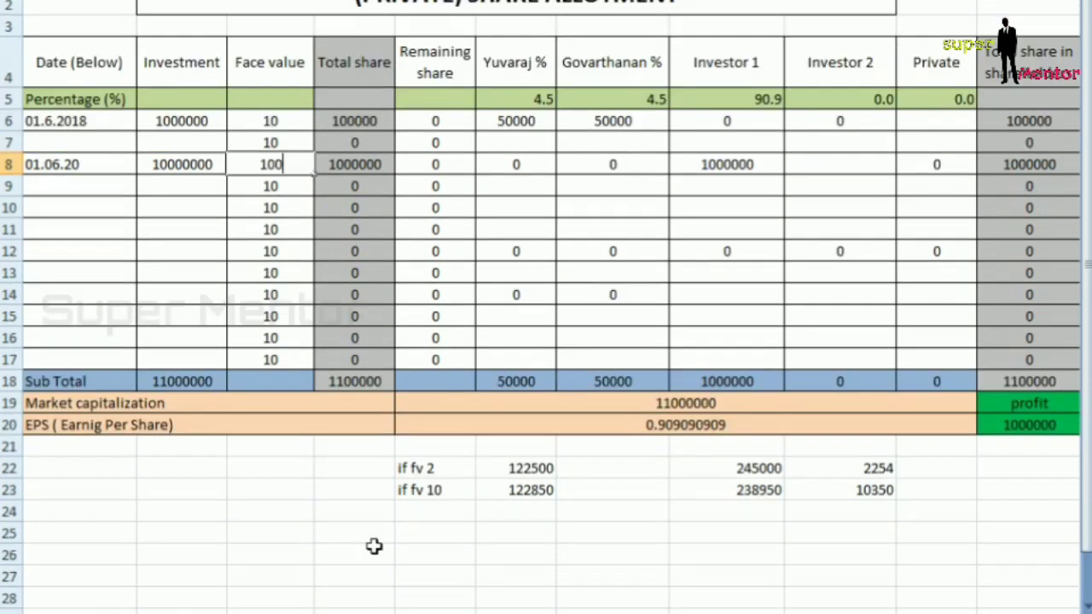
key(Tab)
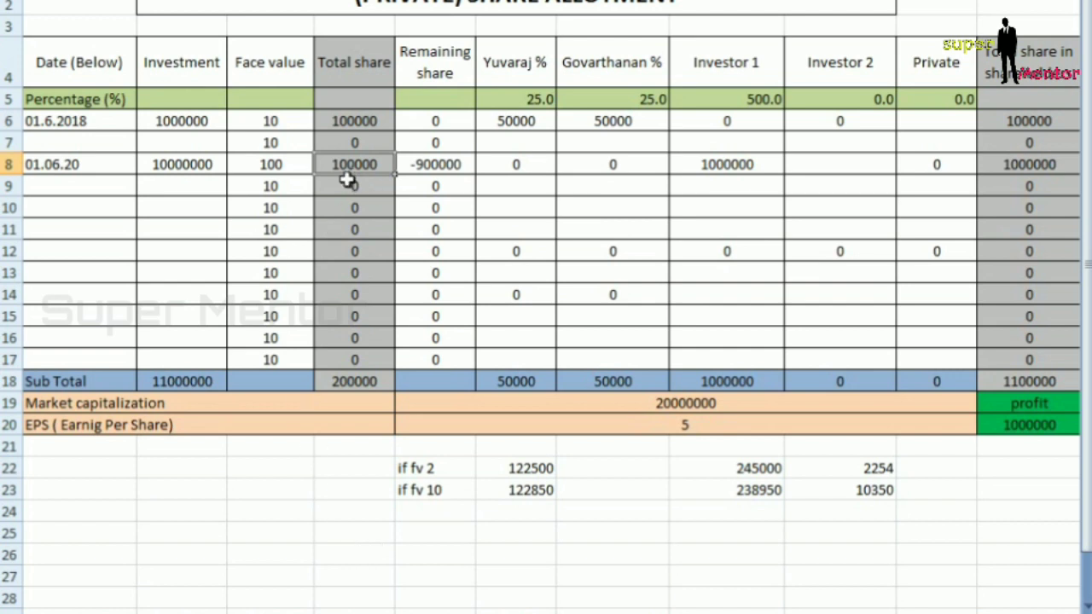
click(745, 169)
text(100000)
key(Tab)
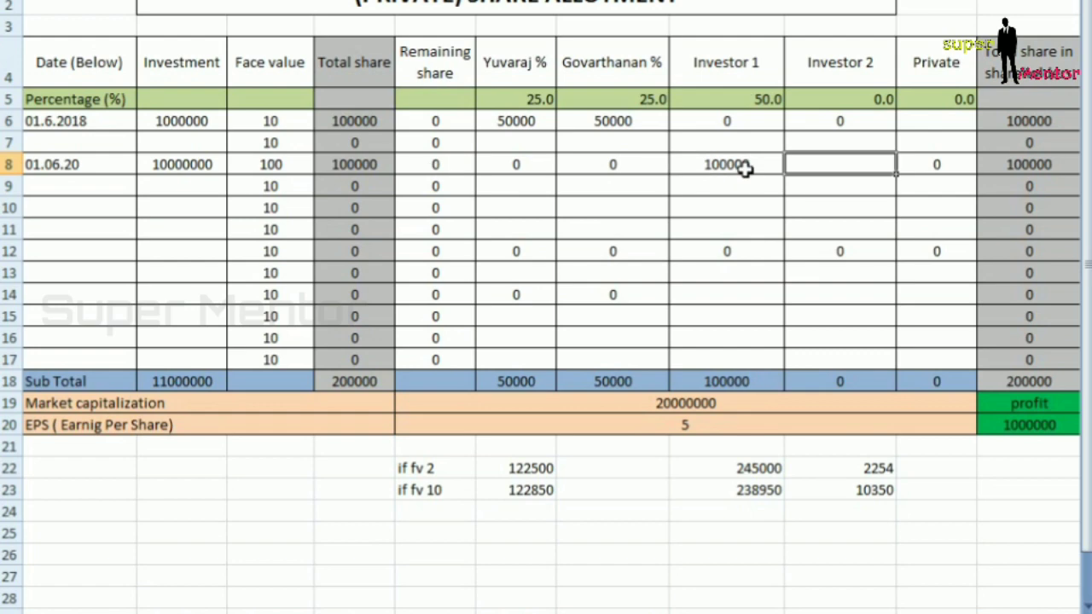
scroll(794, 117, up, 1)
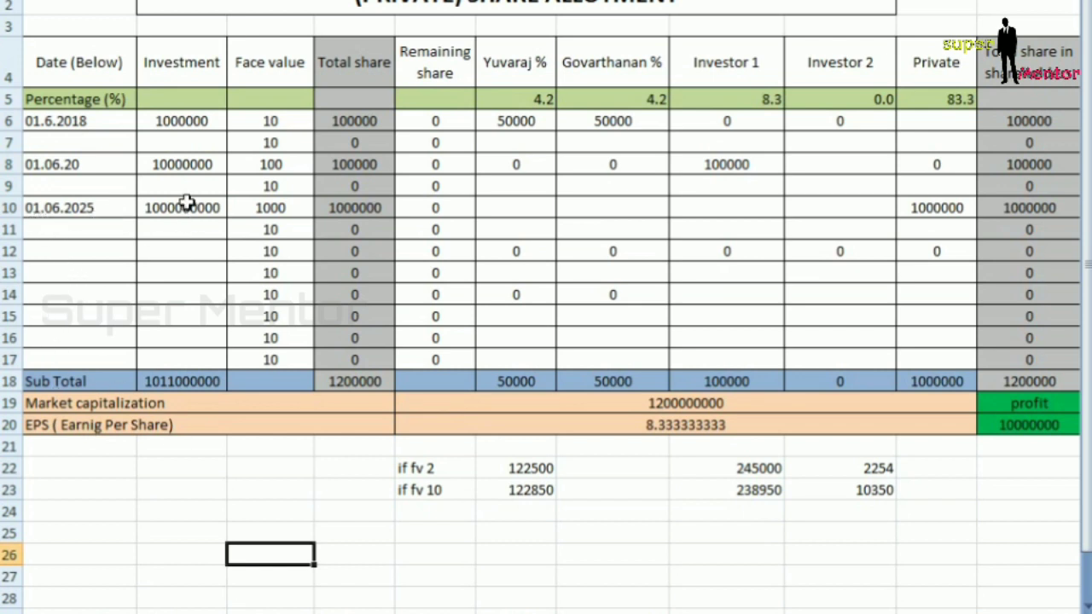
Step: Check the 01.06.2025 row's face value, total shares and Private allotment, and set the profit in K20 to 100000000
click(282, 208)
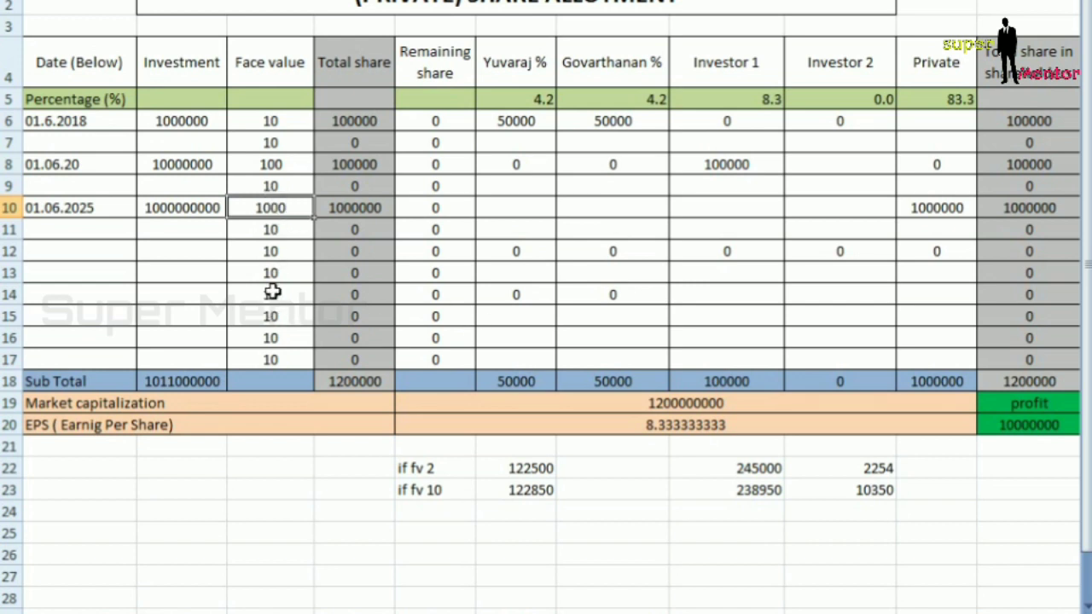
click(366, 213)
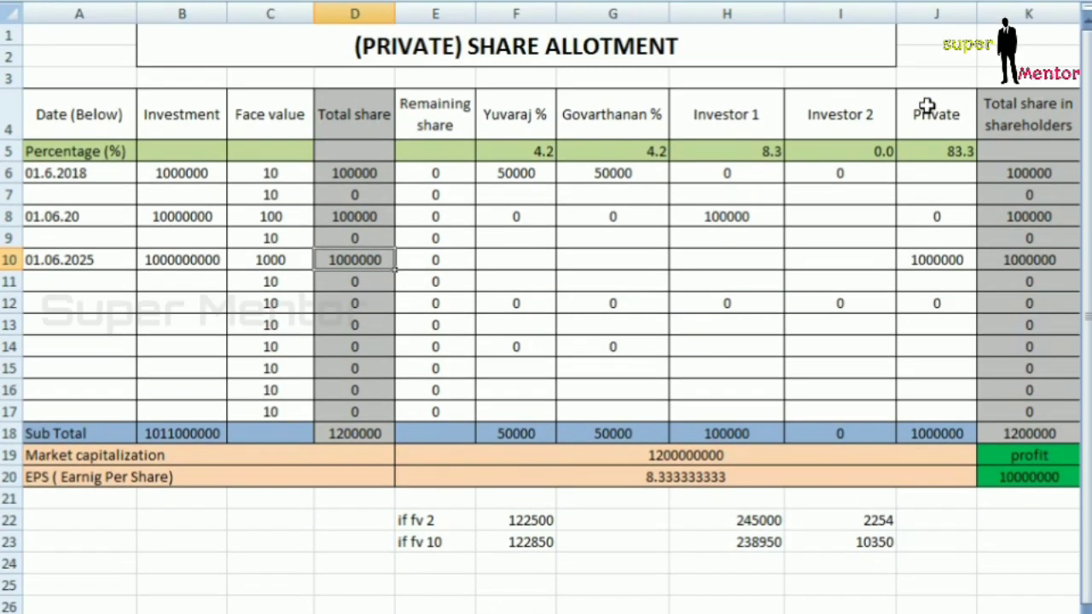
click(938, 205)
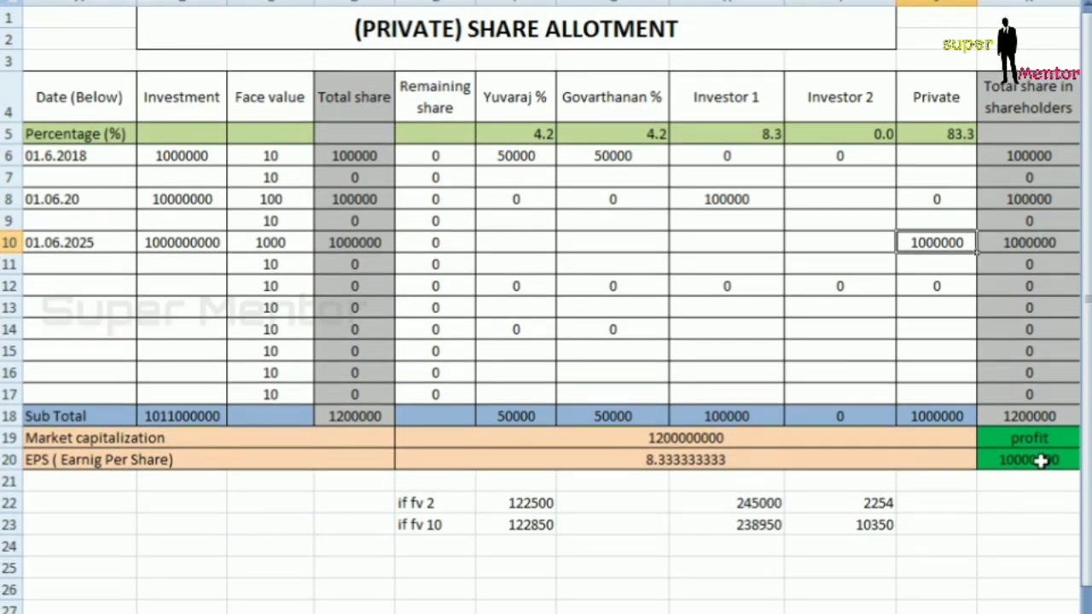
click(1042, 460)
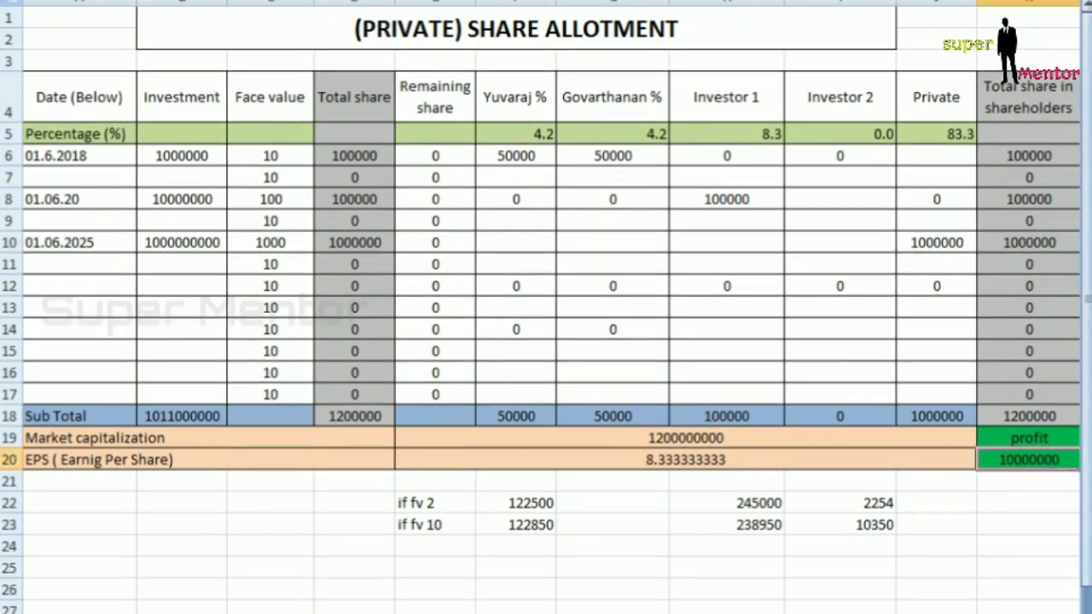
scroll(1045, 469, right, 1)
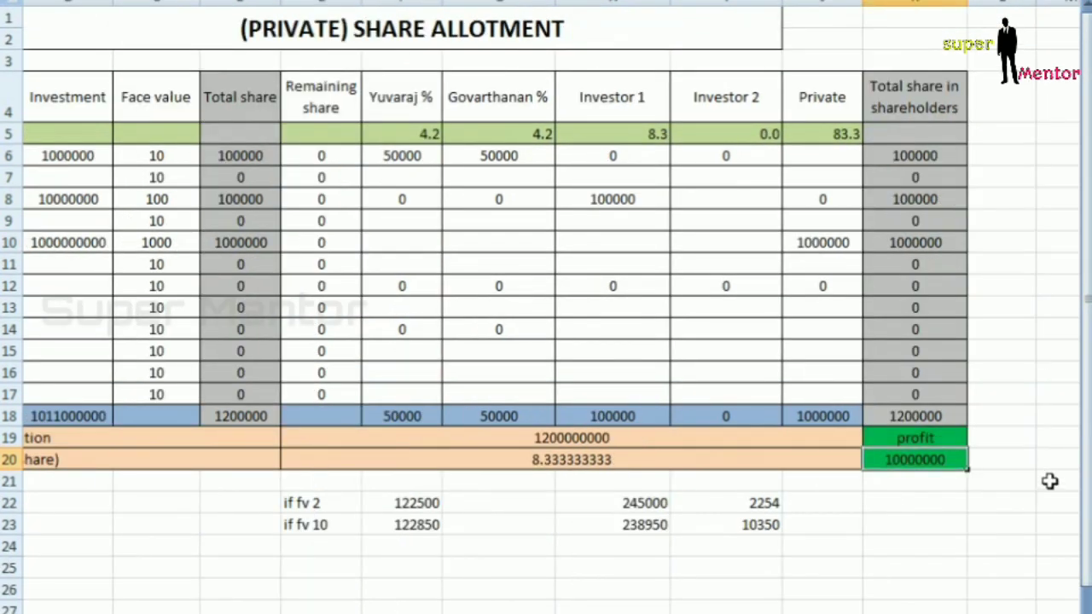
text(0)
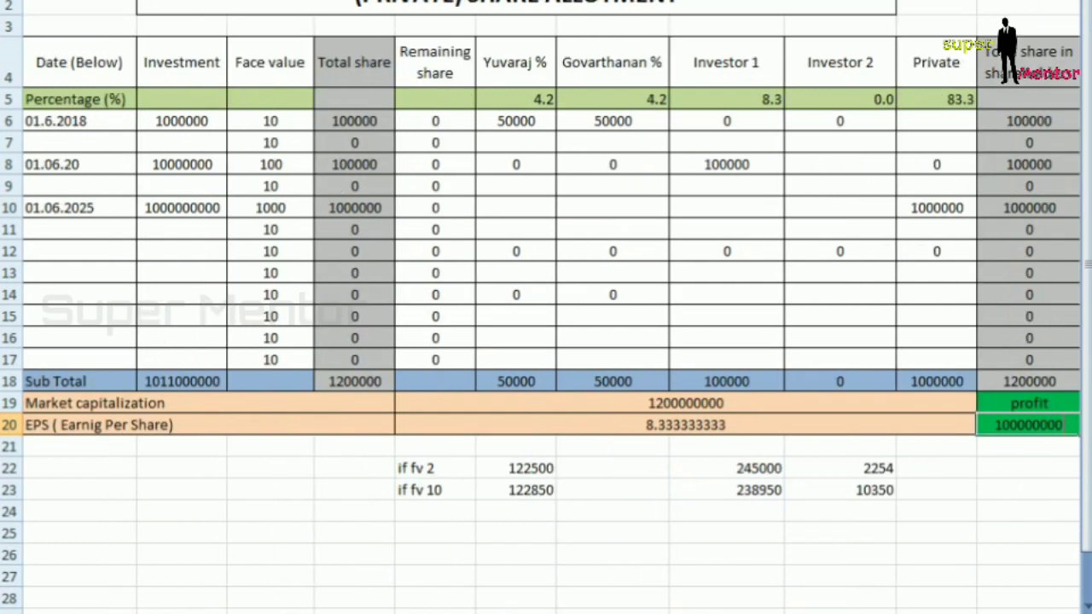
click(636, 600)
Step: Switch to Calculator and multiply 83 by 50000 to work out a founder's earnings from the EPS
click(849, 5)
text(83 * 5000)
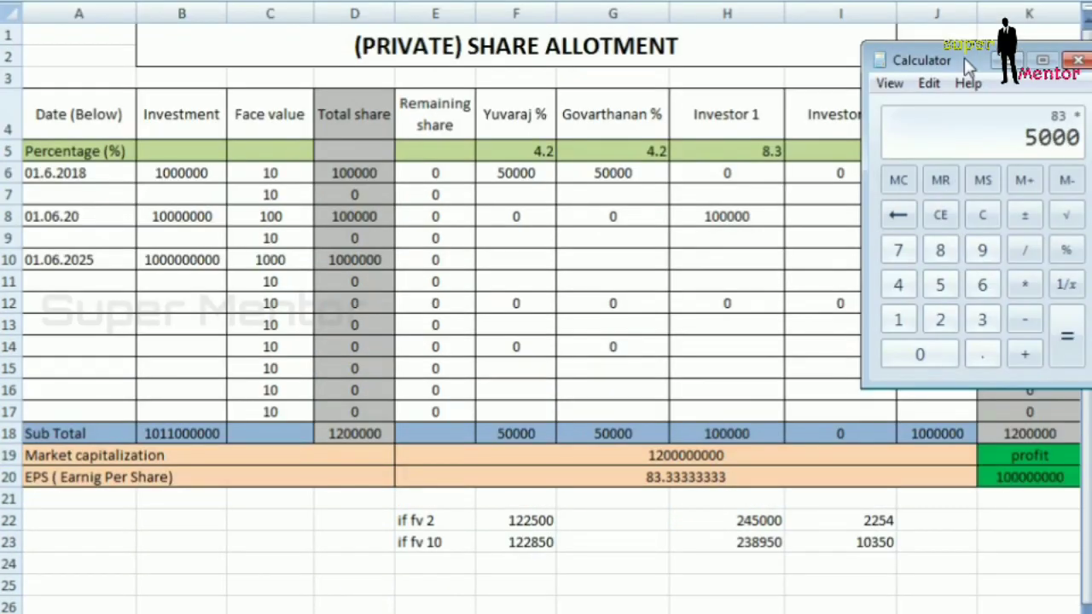
text(0)
key(Return)
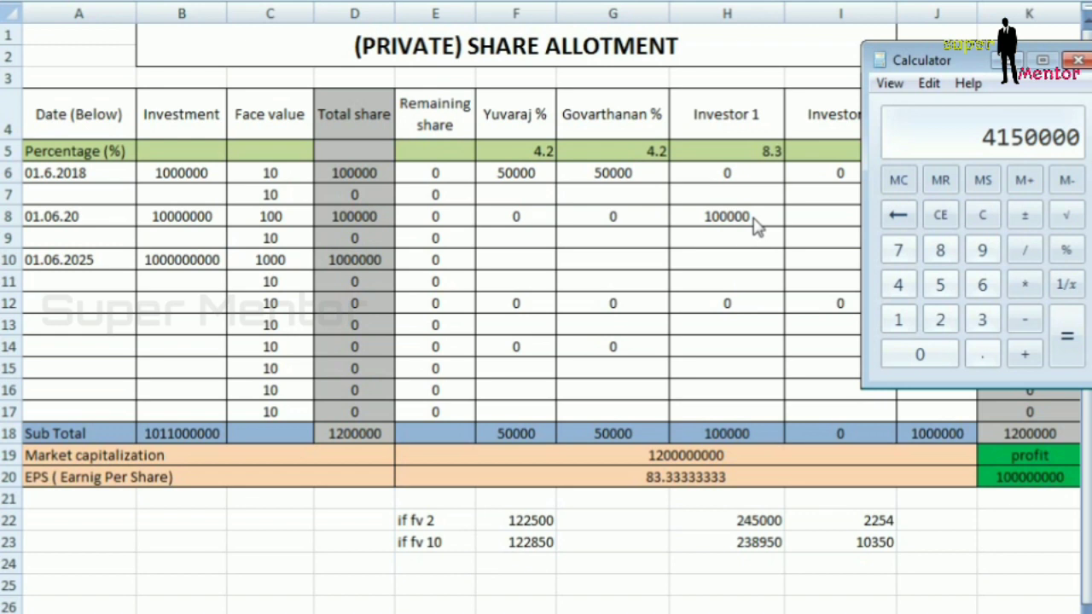
Step: Calculate 1000000 multiplied by 83 for the Private shareholders' earnings, and minimize Calculator
drag(906, 67, 536, 49)
text(100)
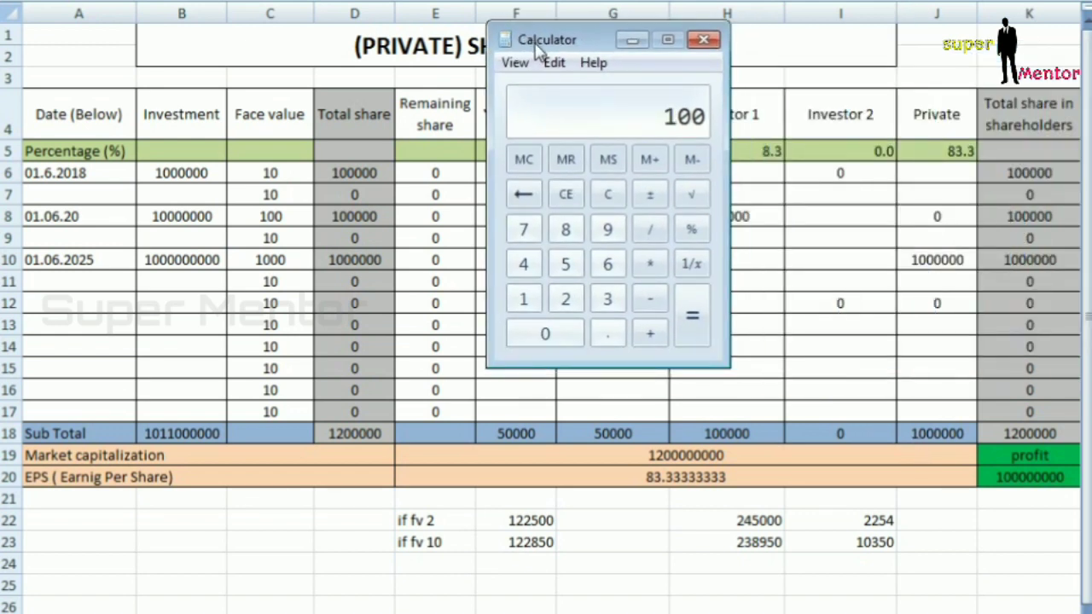
text(0000)
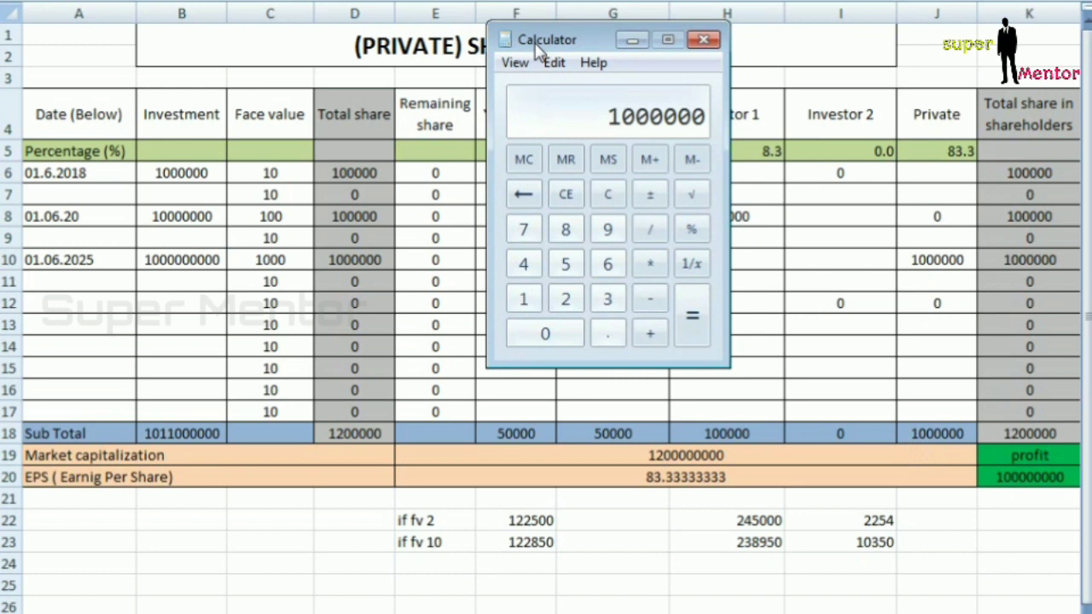
text(*83)
key(Return)
click(629, 40)
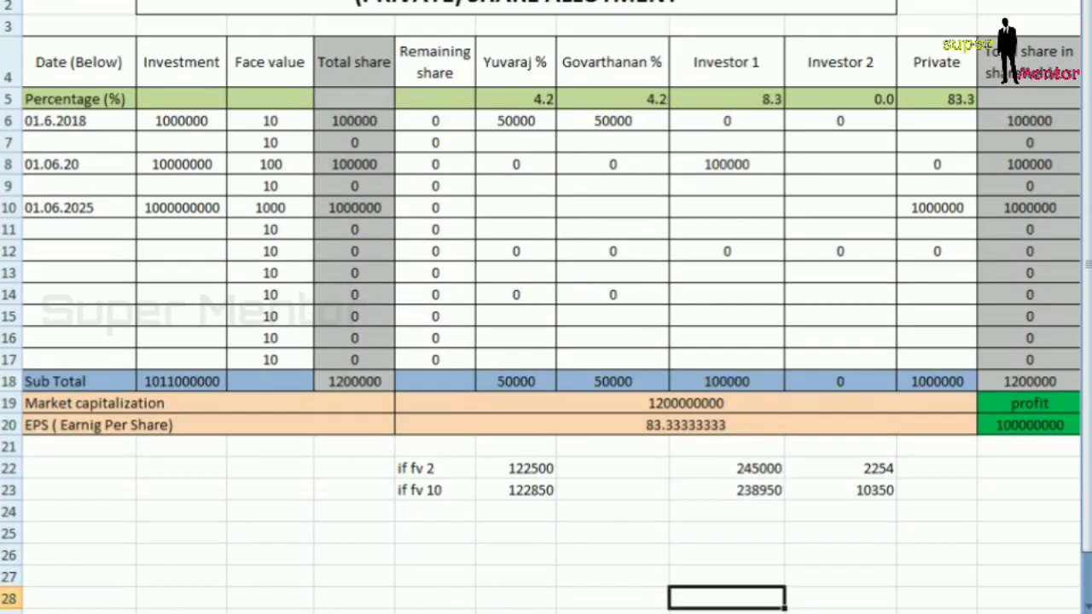
Step: Bring Calculator back beside the share table and multiply 50000 by 1000 for a founder's holding value
key(alt+Tab)
drag(582, 31, 832, 269)
click(877, 269)
key(alt+Tab)
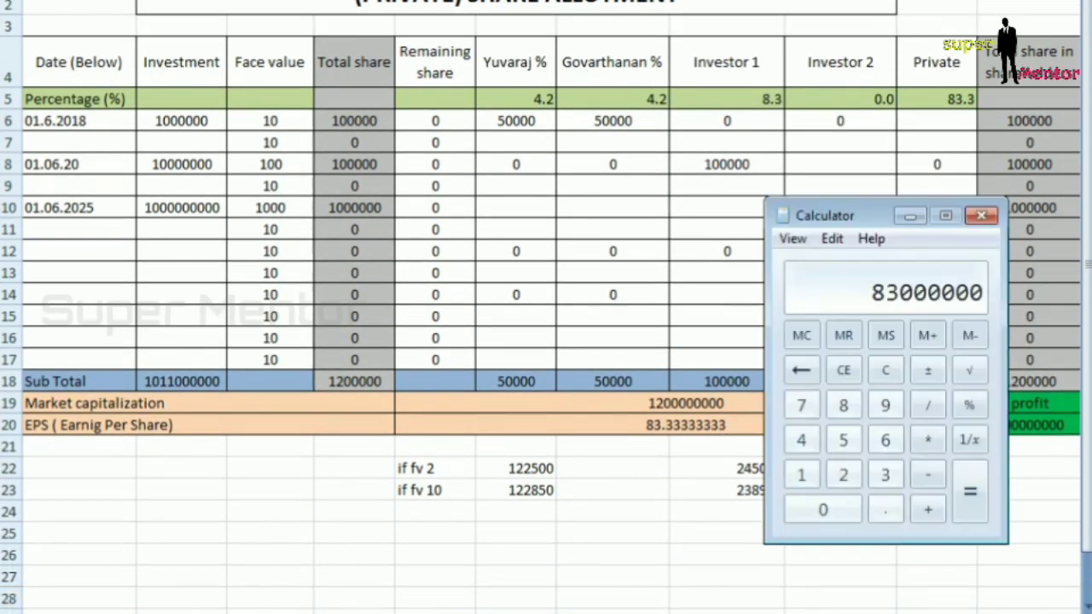
drag(805, 219, 896, 29)
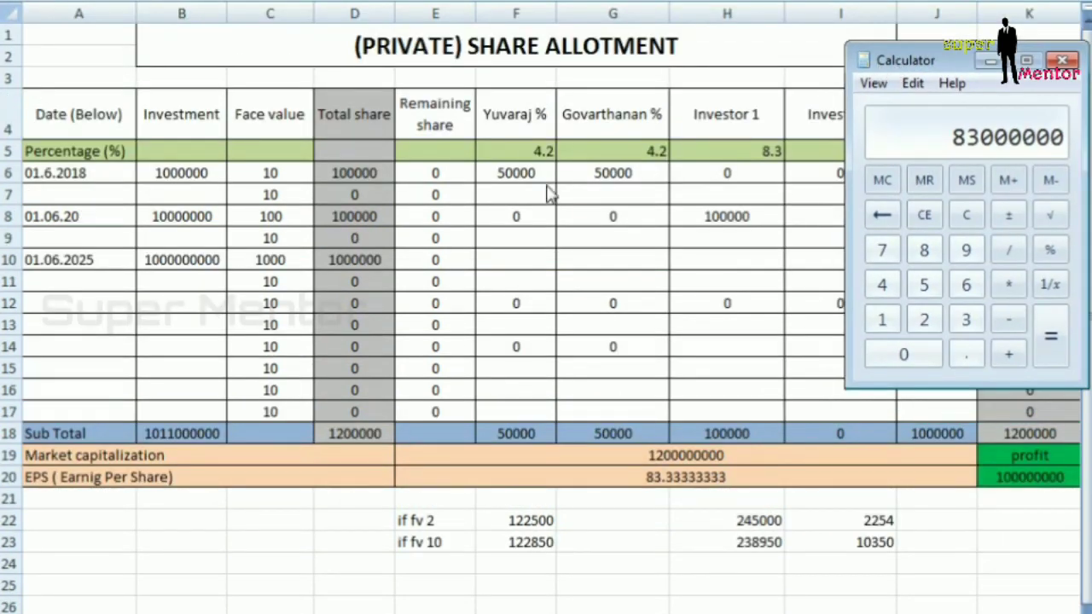
text(50000 )
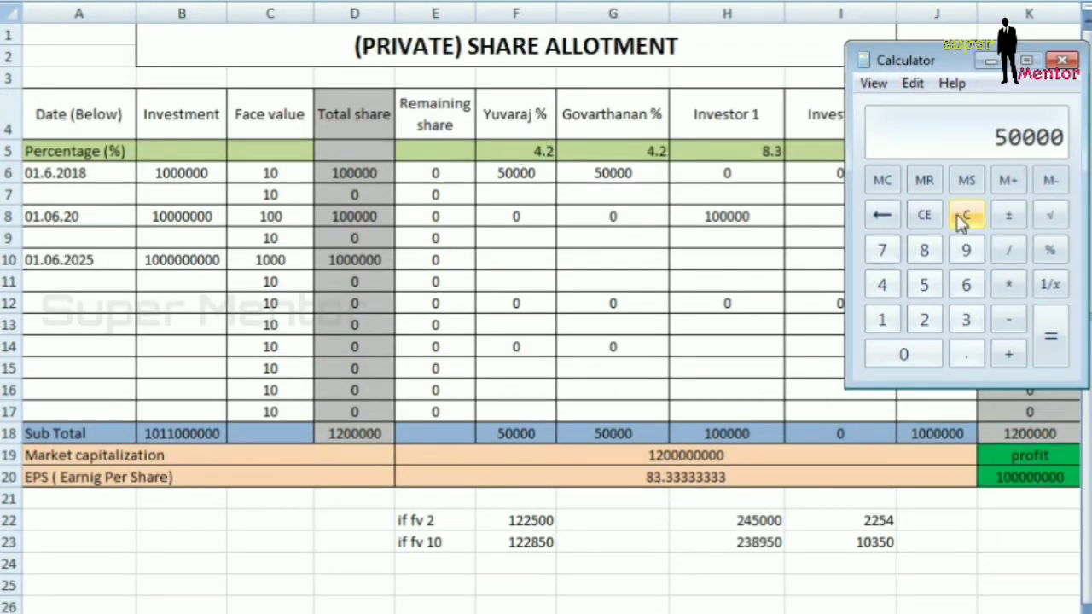
text(* )
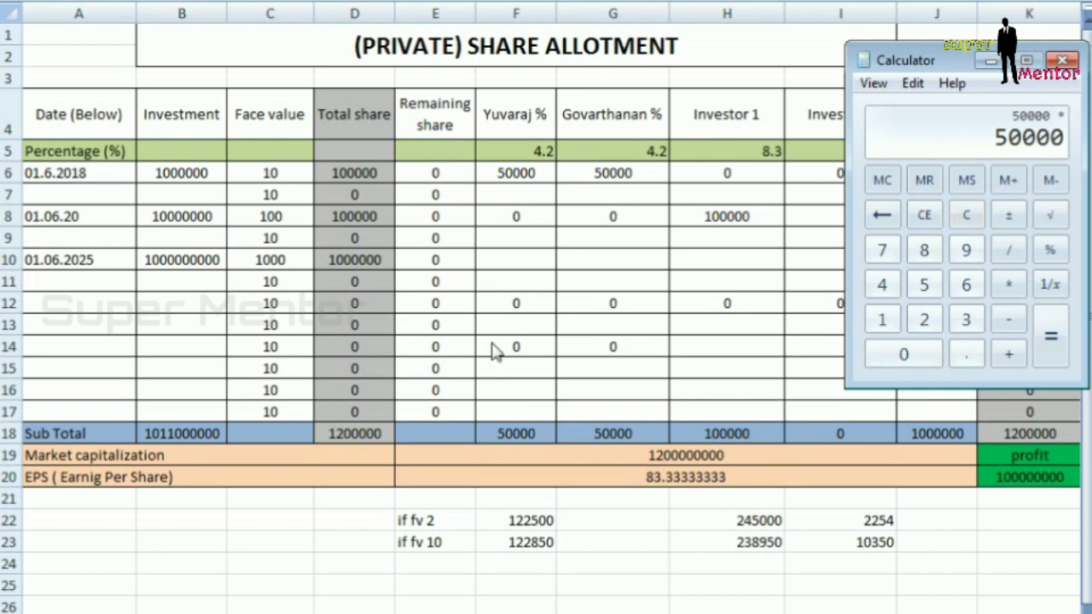
text(1000)
key(Return)
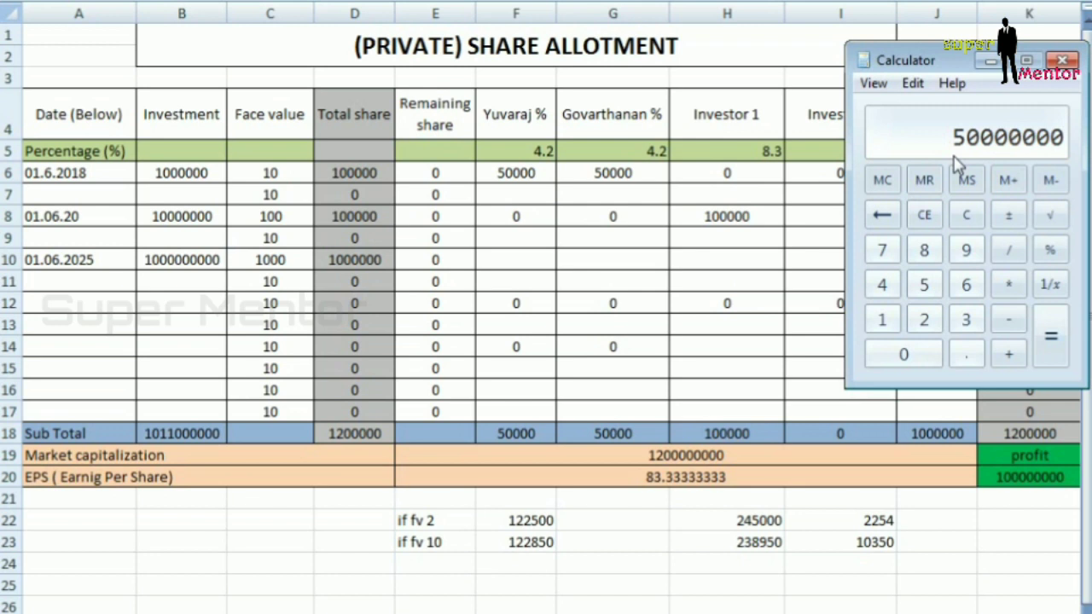
key(alt+Tab)
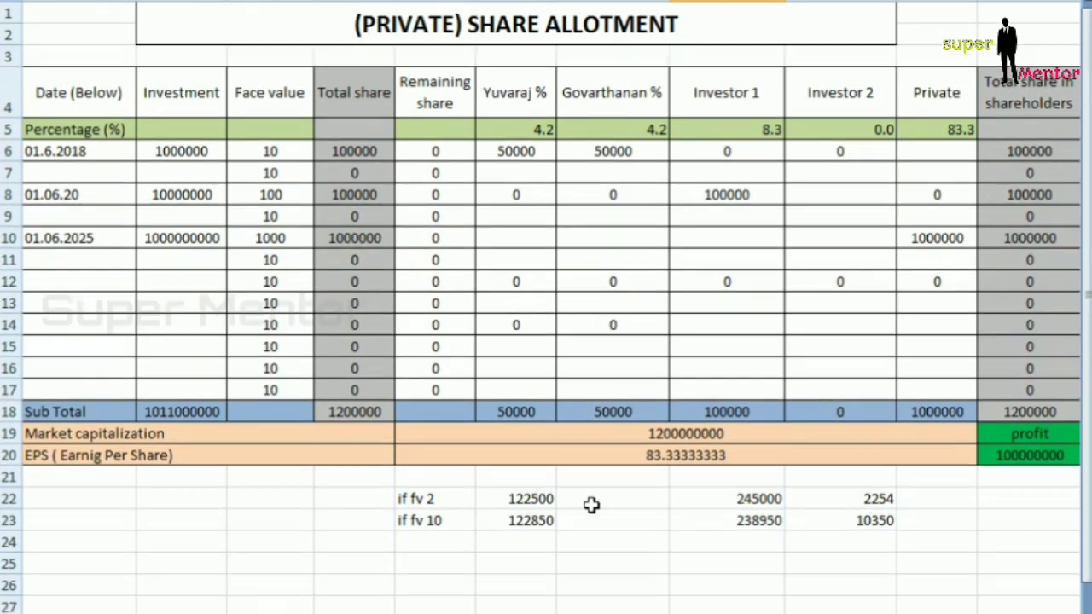
key(alt+Tab)
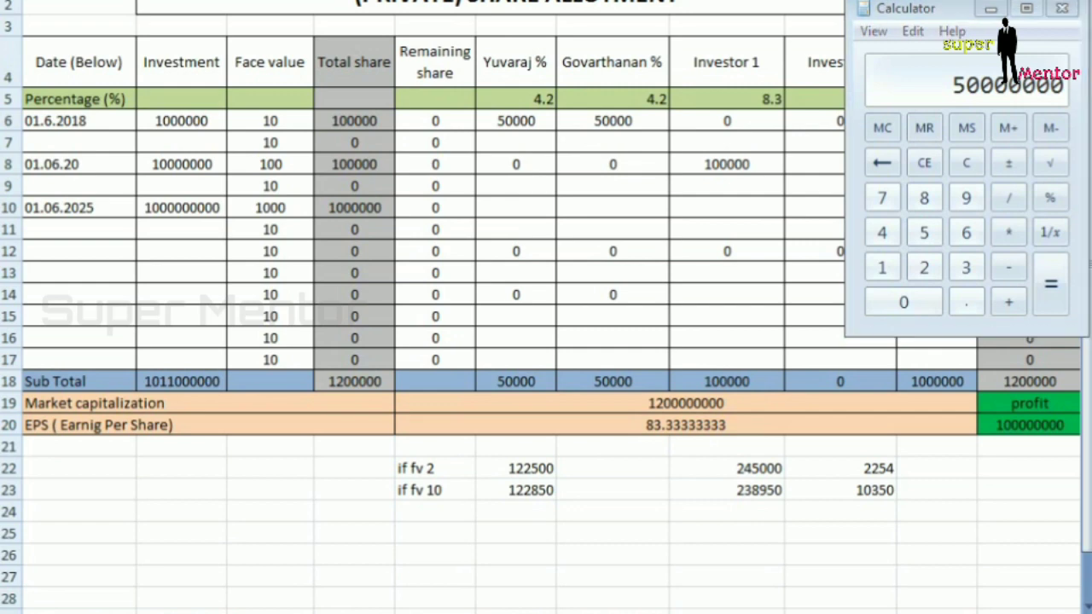
Step: Return to the share table, and switch to the browser to review the Flipkart funding rounds by date, investor and amount
click(726, 598)
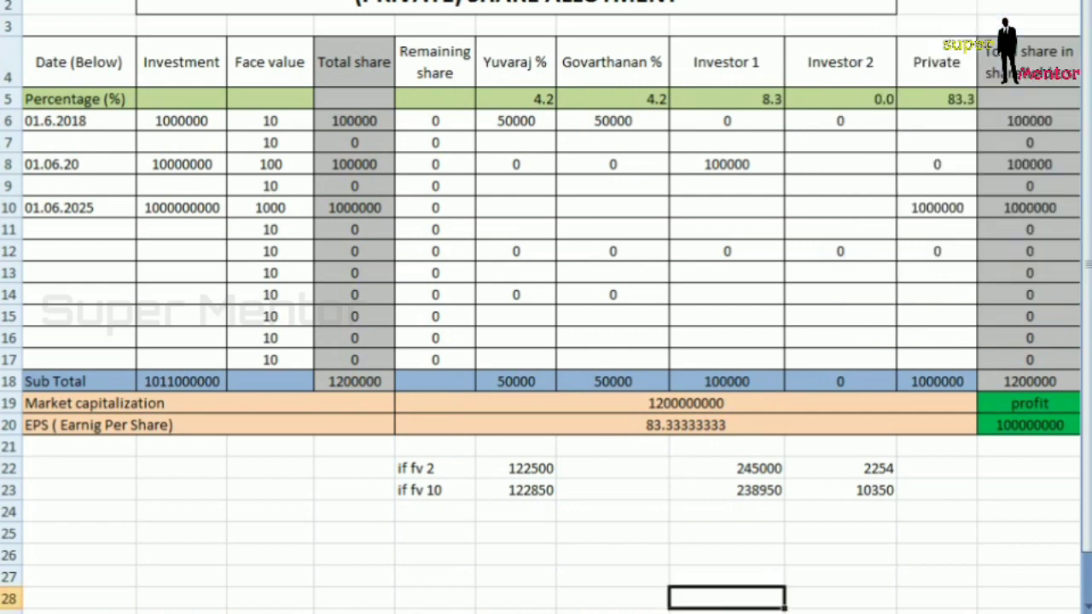
key(alt+Tab)
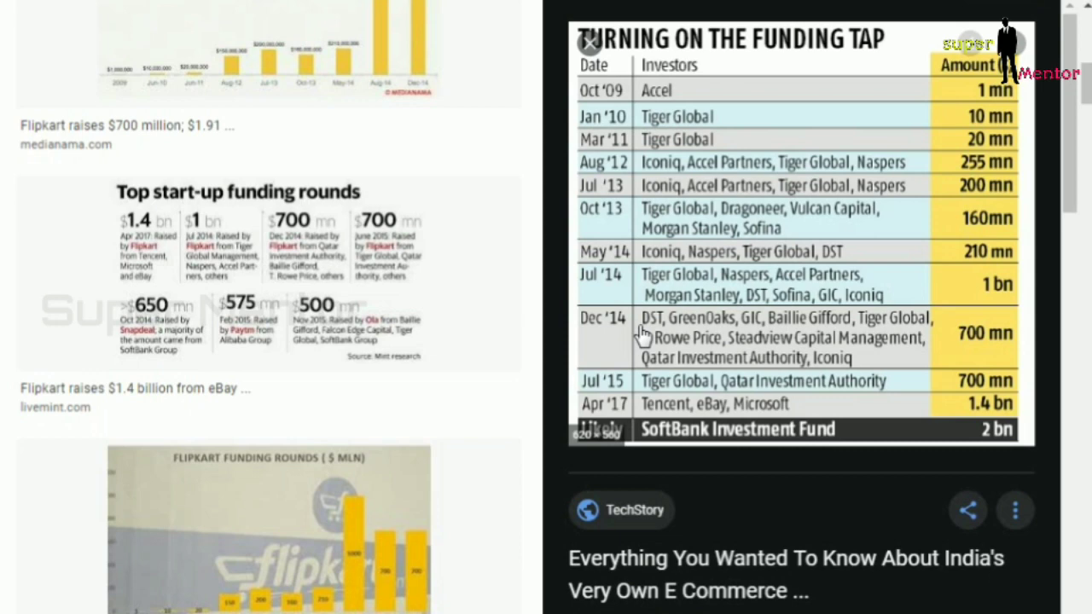
scroll(645, 337, down, 2)
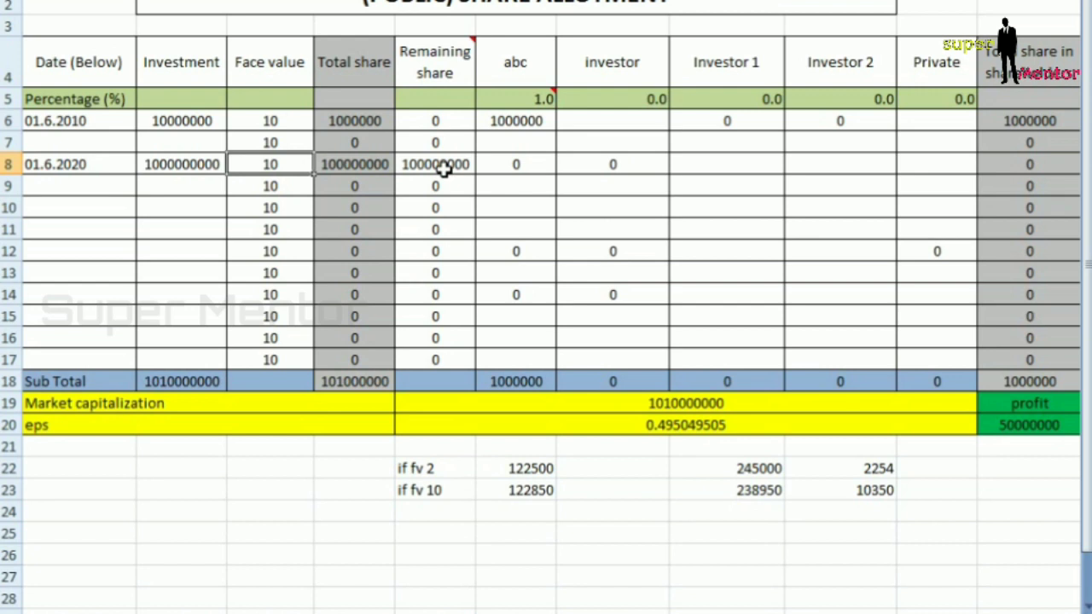
Step: Try allotting 100000000 shares to Private in the 01.6.2020 row of the public allotment table, and clear that allotment
click(935, 169)
text(100)
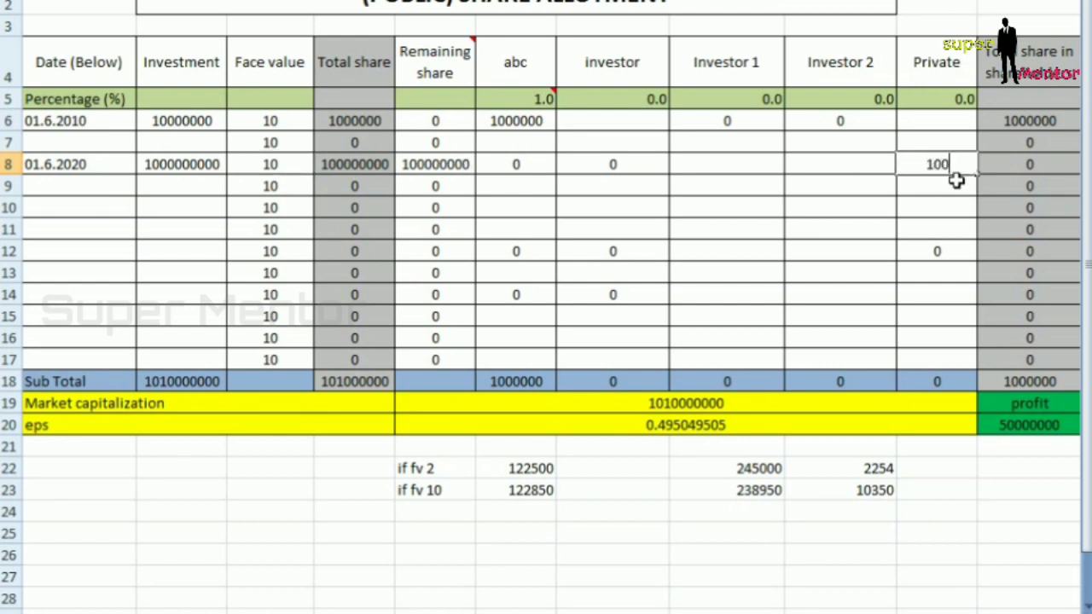
text(000000)
key(Tab)
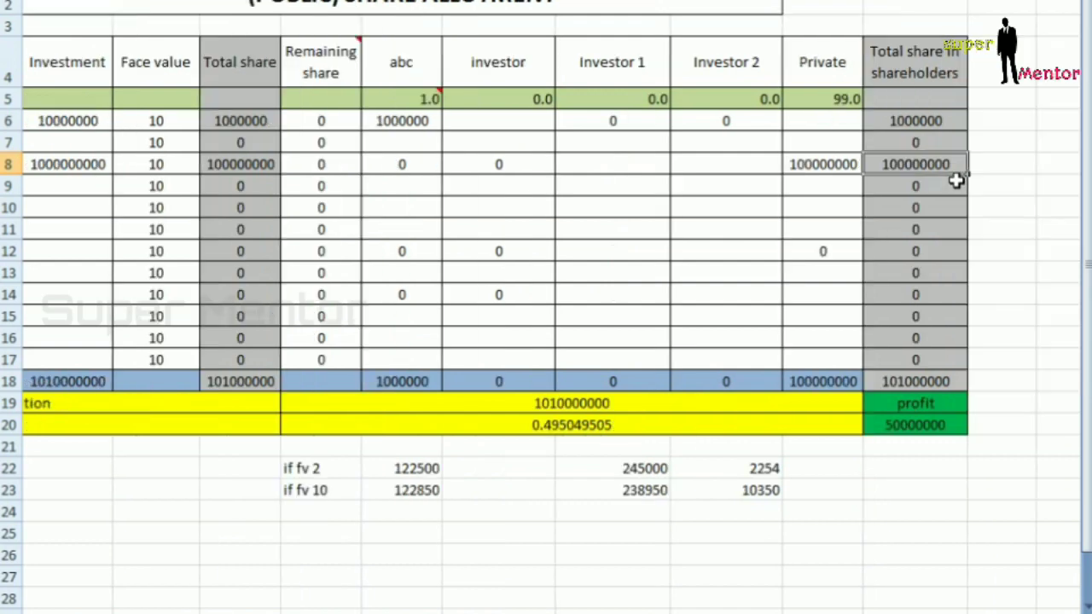
key(Left)
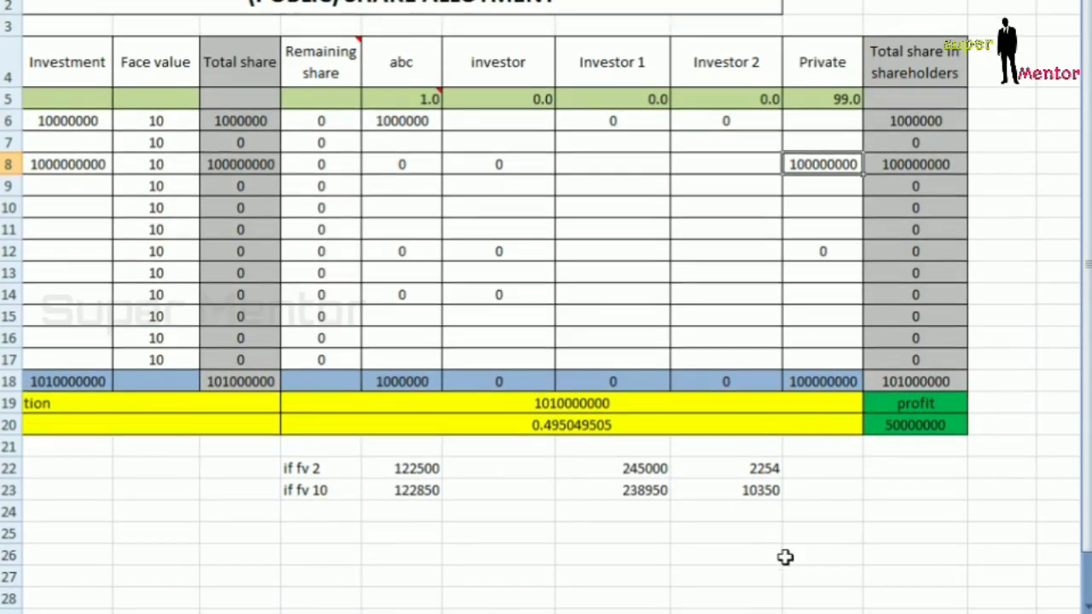
drag(811, 607, 794, 607)
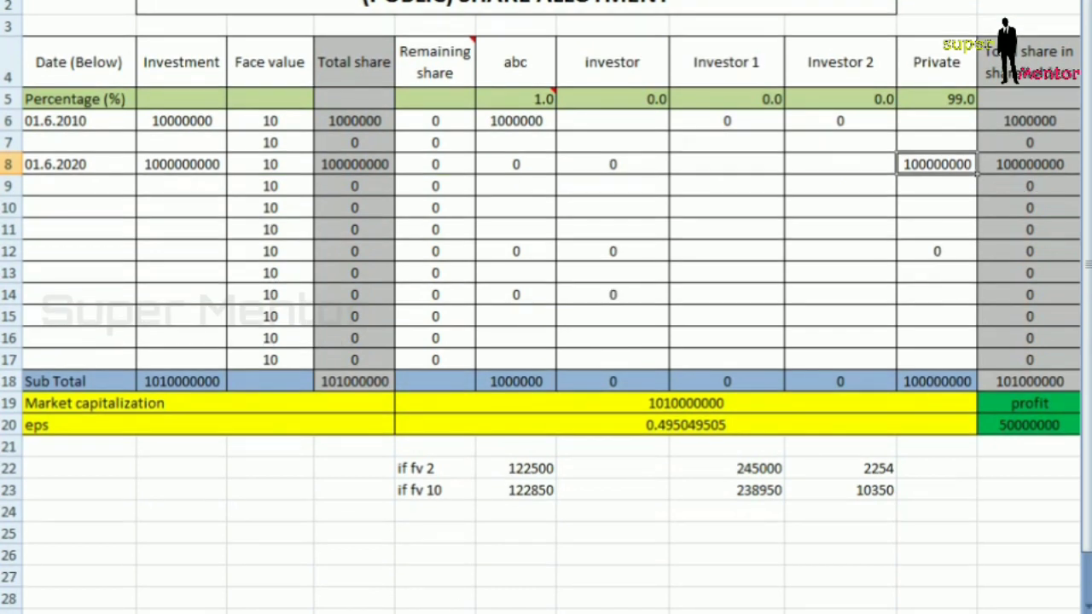
key(Delete)
Step: Set the 01.6.2020 row's face value to 500 and enter 2000000 as its total share
click(354, 164)
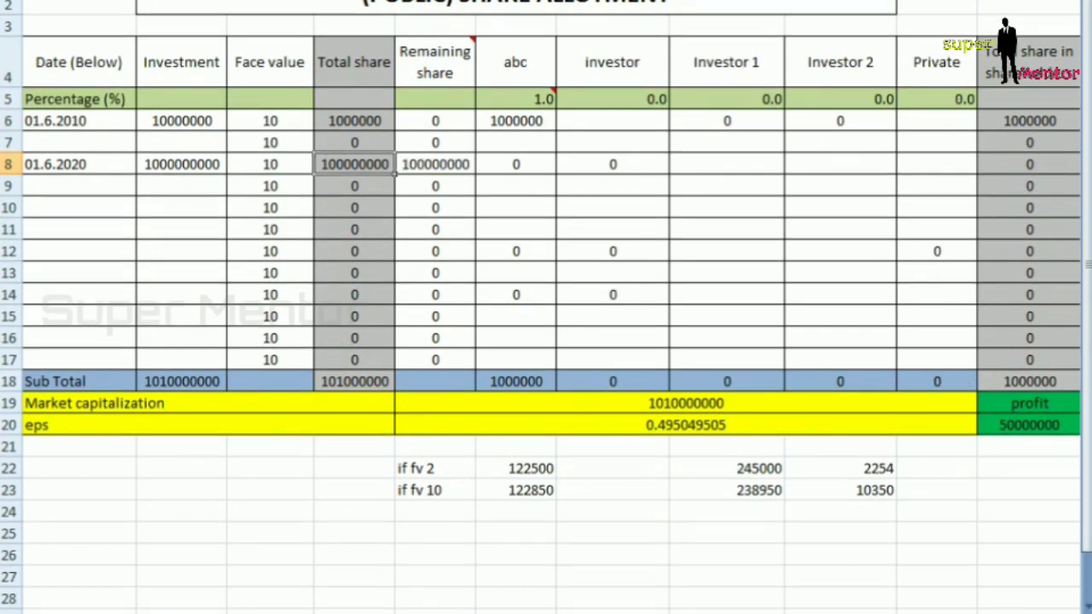
click(273, 165)
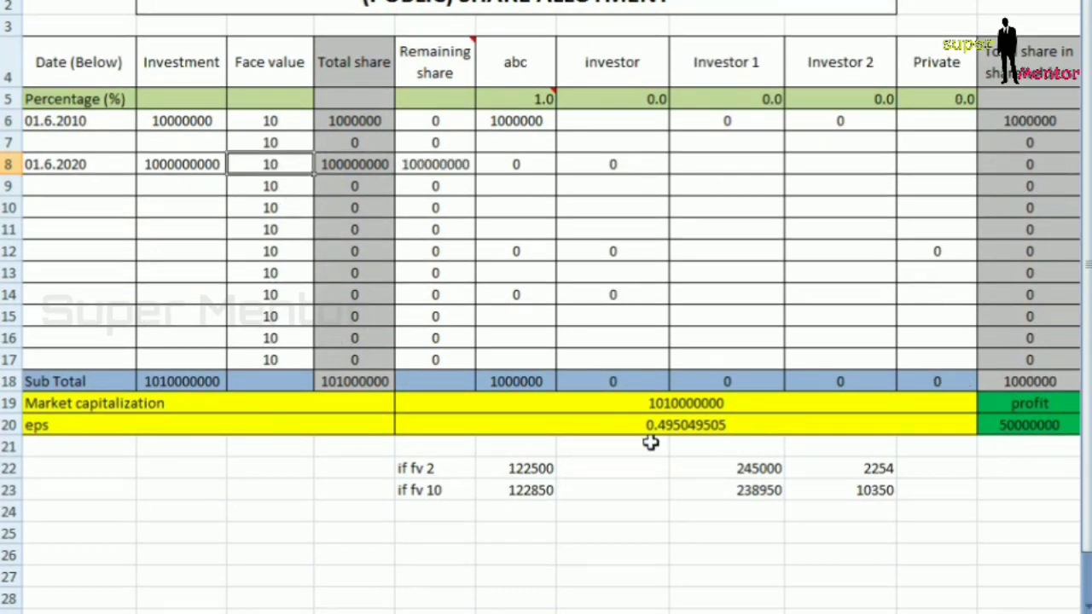
text(500)
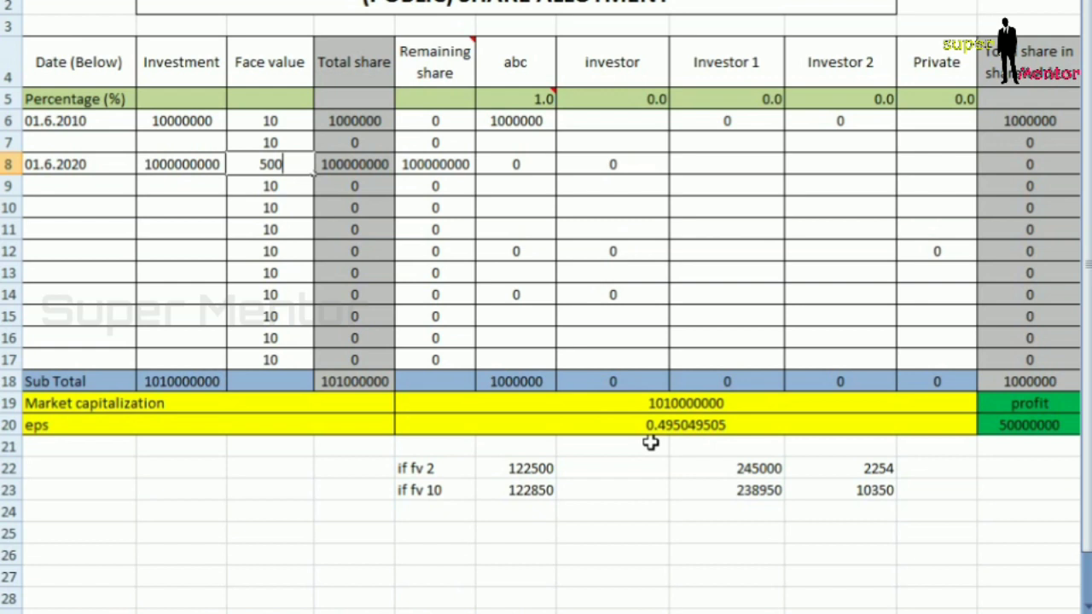
key(Tab)
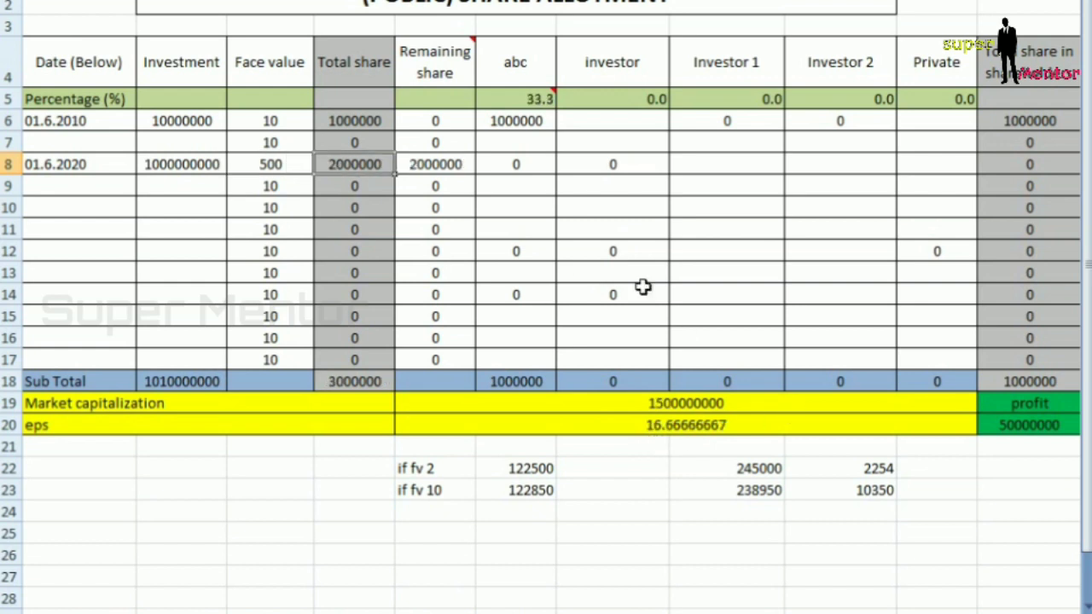
text(200000)
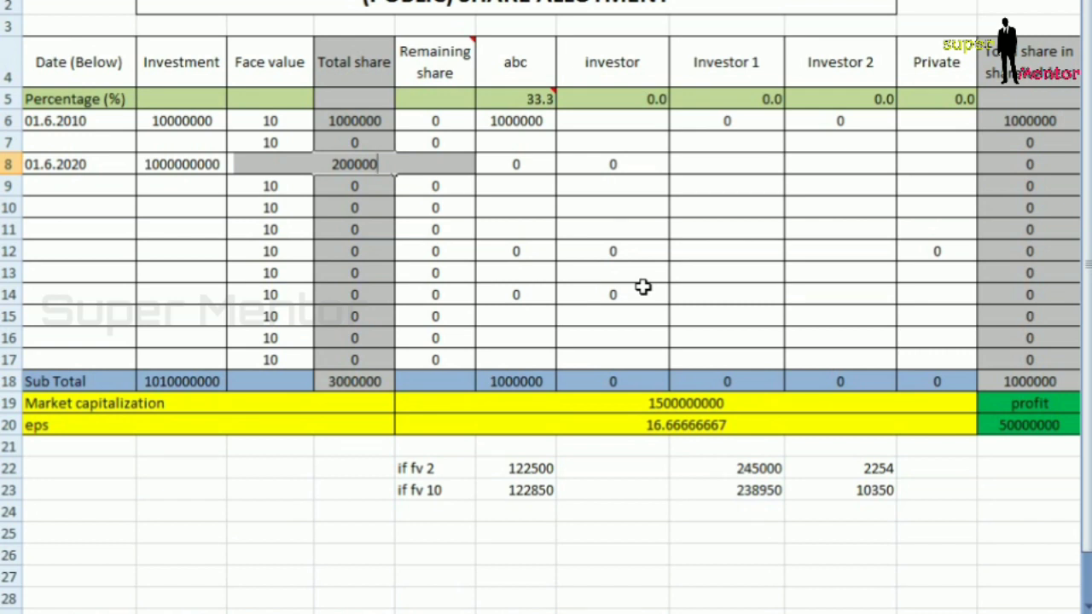
text(0)
click(357, 514)
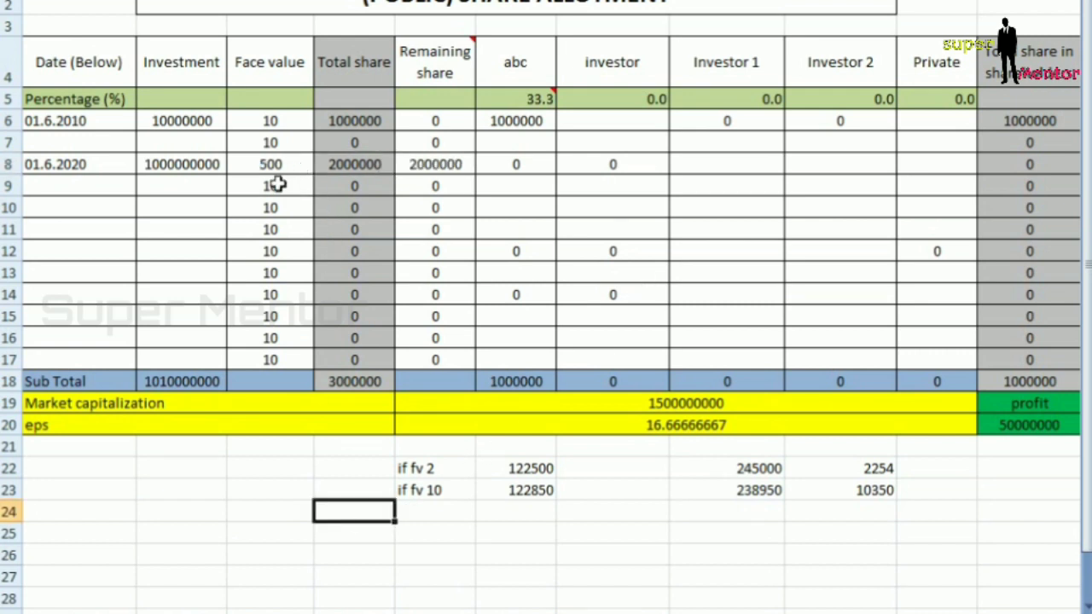
Step: Allot 2000000 shares to Private in the 01.6.2020 row
click(921, 167)
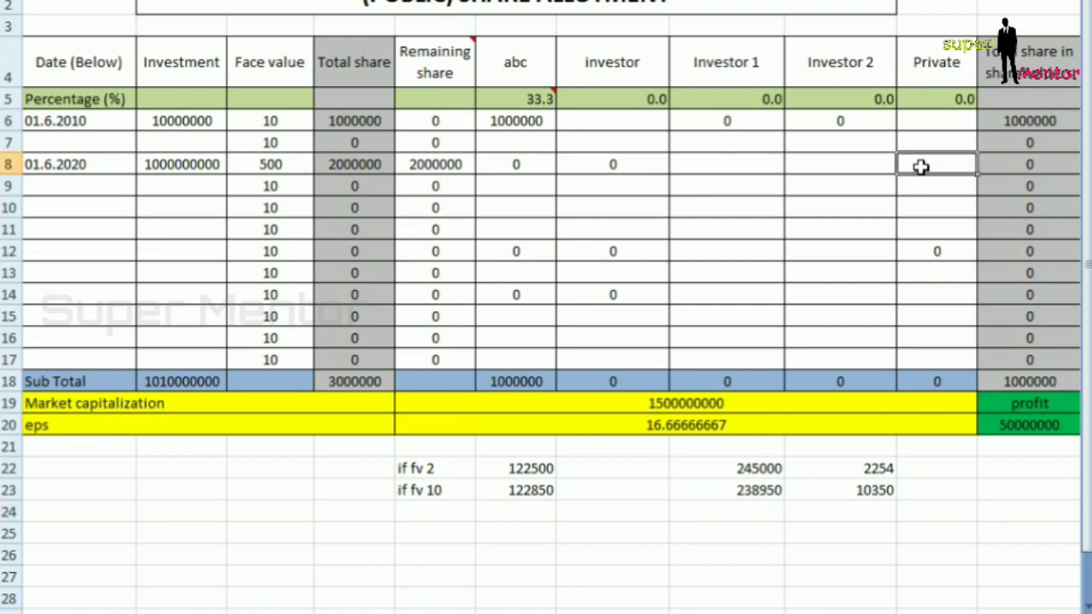
text(2000000)
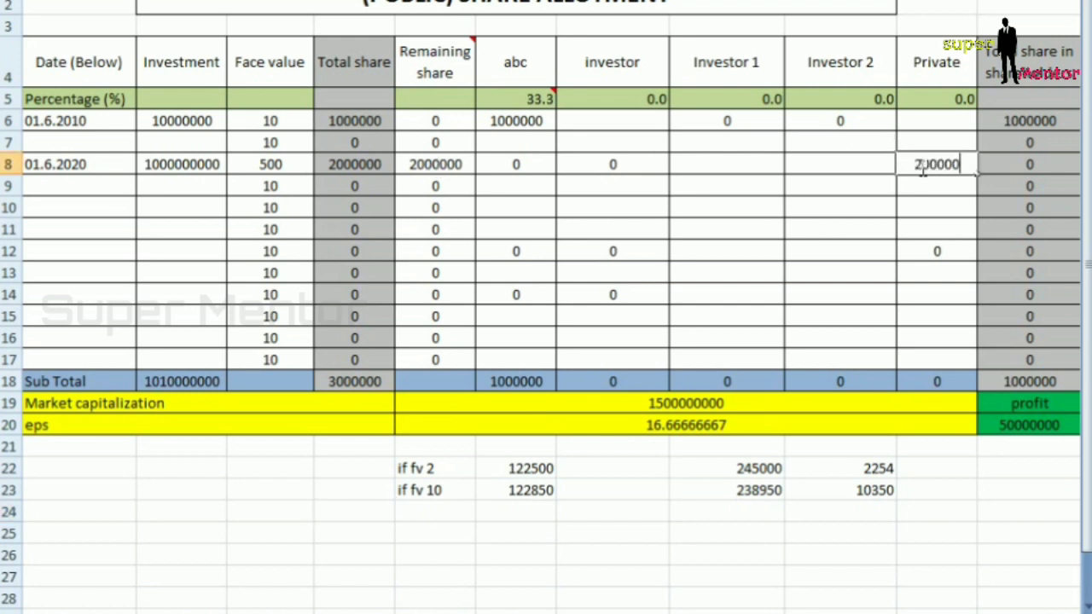
key(Tab)
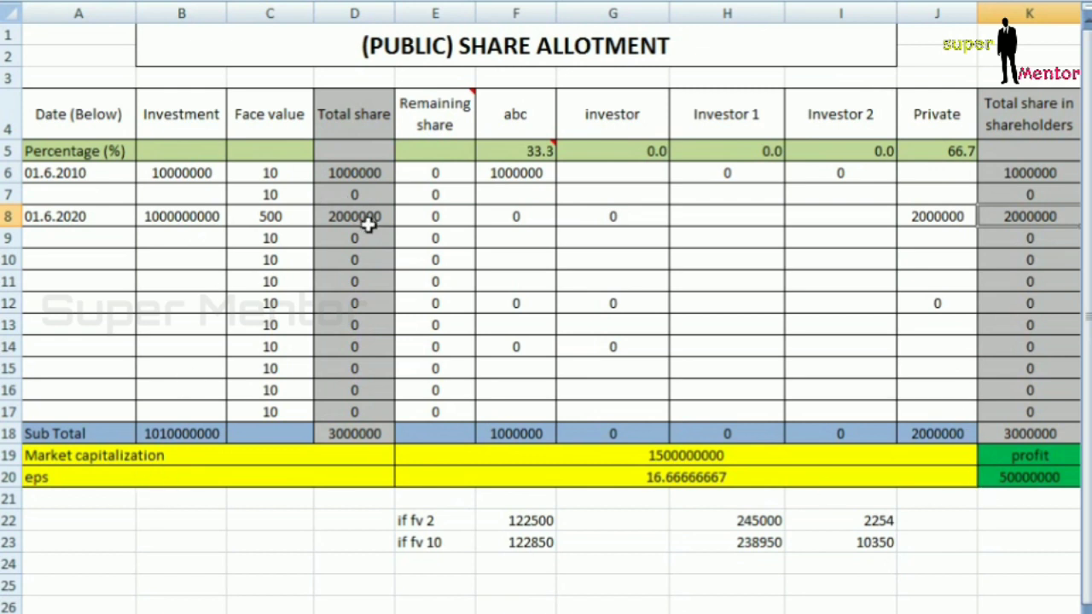
Step: Try face values of 600, 700 and 1000 in the 01.6.2020 row, and set it back to 500
click(270, 216)
text(600)
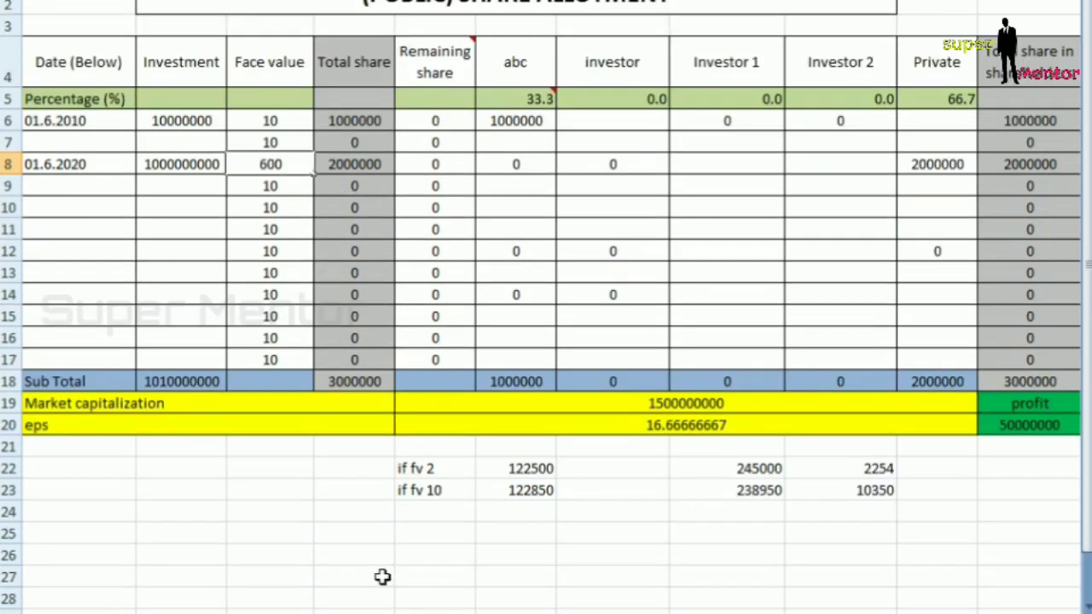
key(Return)
key(Up)
text(700)
key(Return)
key(Up)
text(1000)
key(Return)
key(Up)
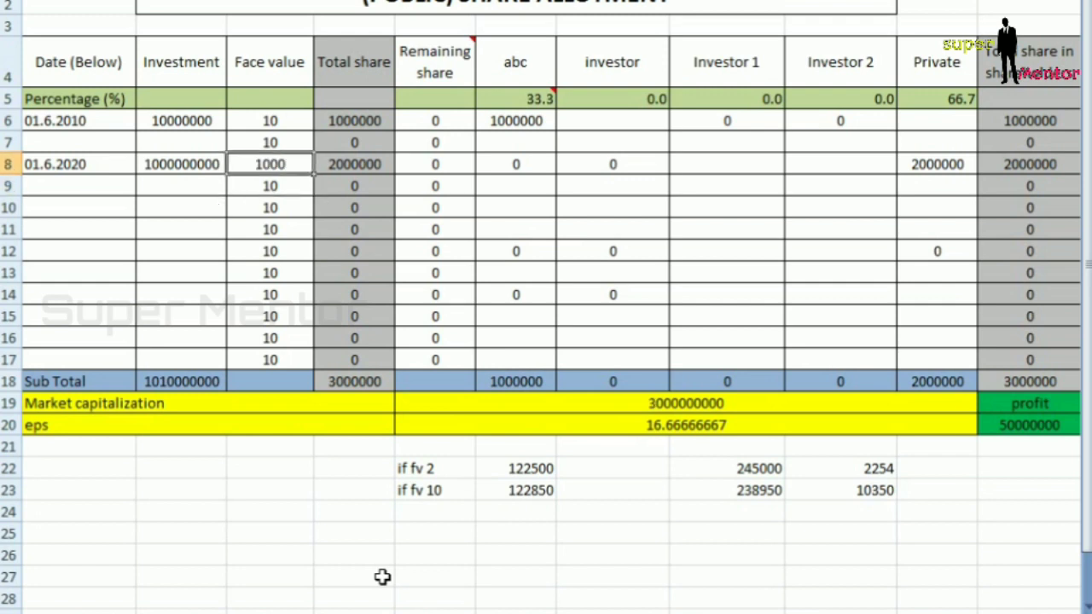
text(500)
key(Return)
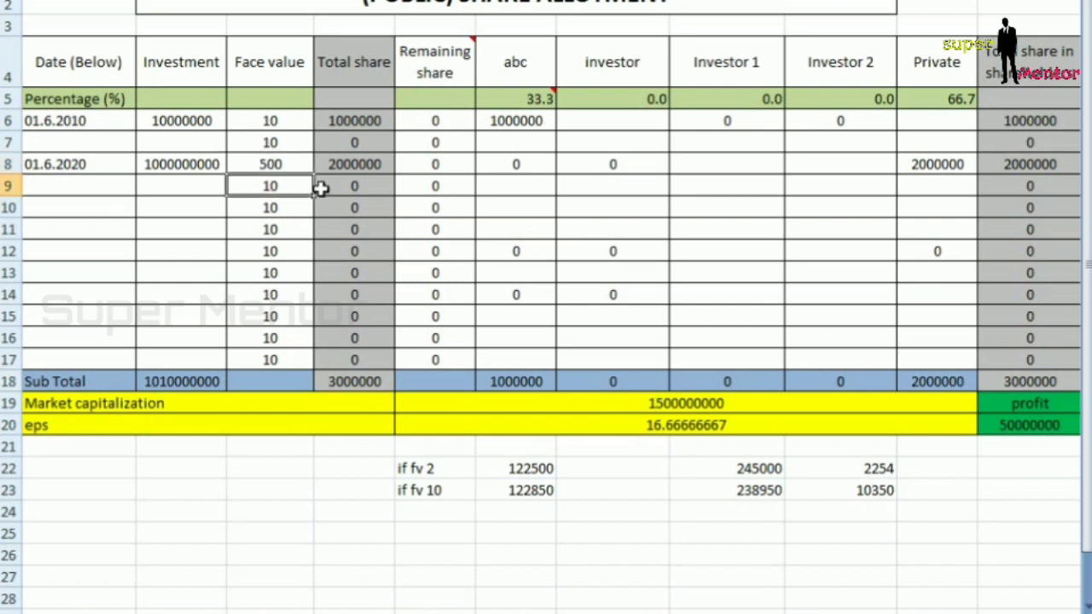
Step: Raise the 01.6.2020 row's face value stepwise to 600, 800 and 1000 to compare the market capitalization
click(278, 162)
text(600)
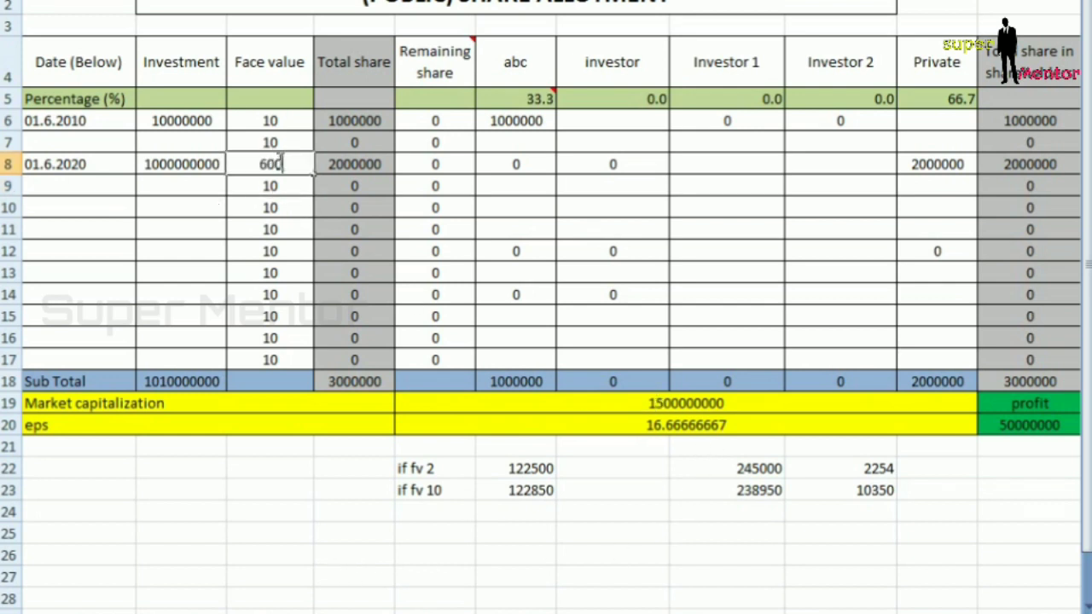
key(Return)
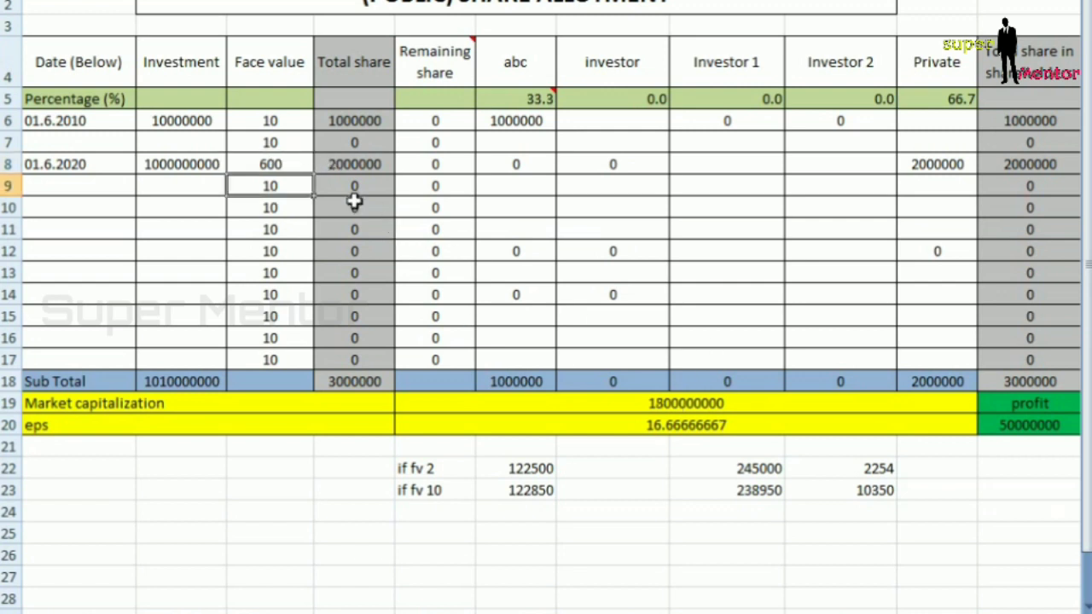
click(269, 162)
text(800)
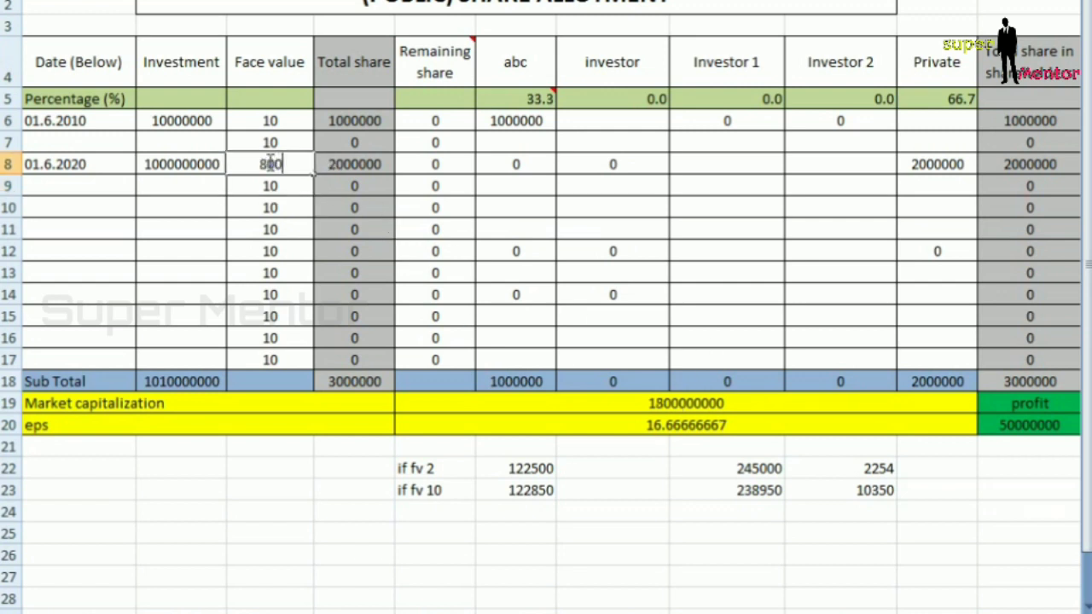
key(Return)
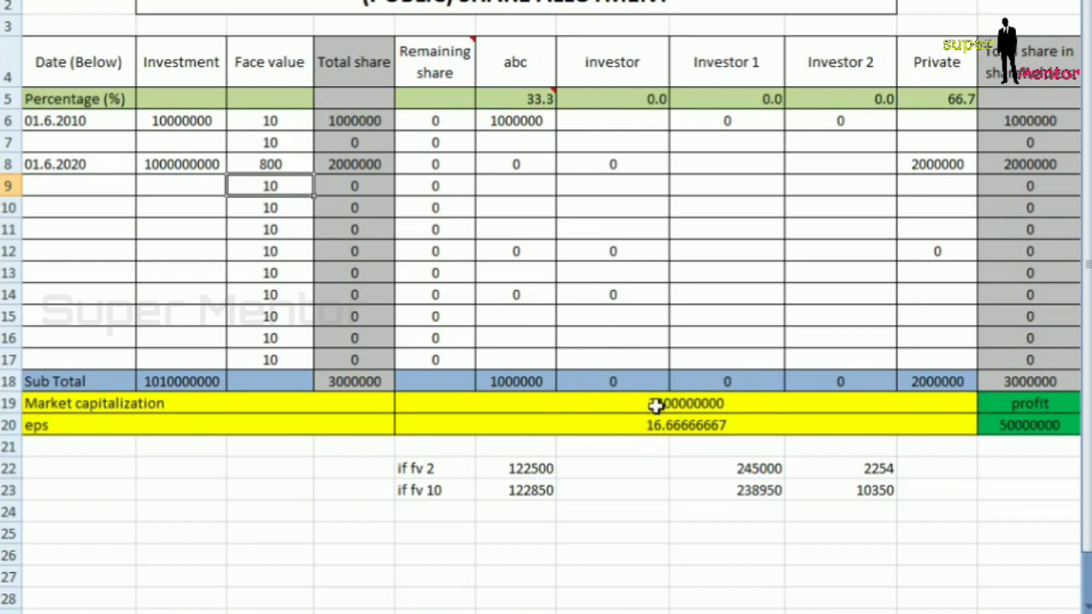
click(270, 164)
text(1000)
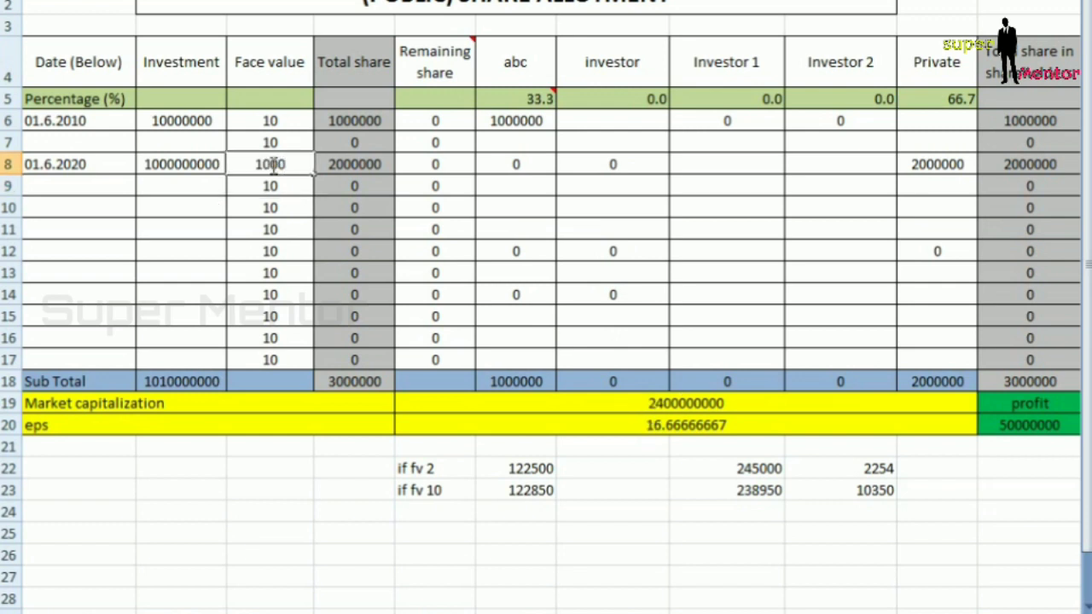
key(Return)
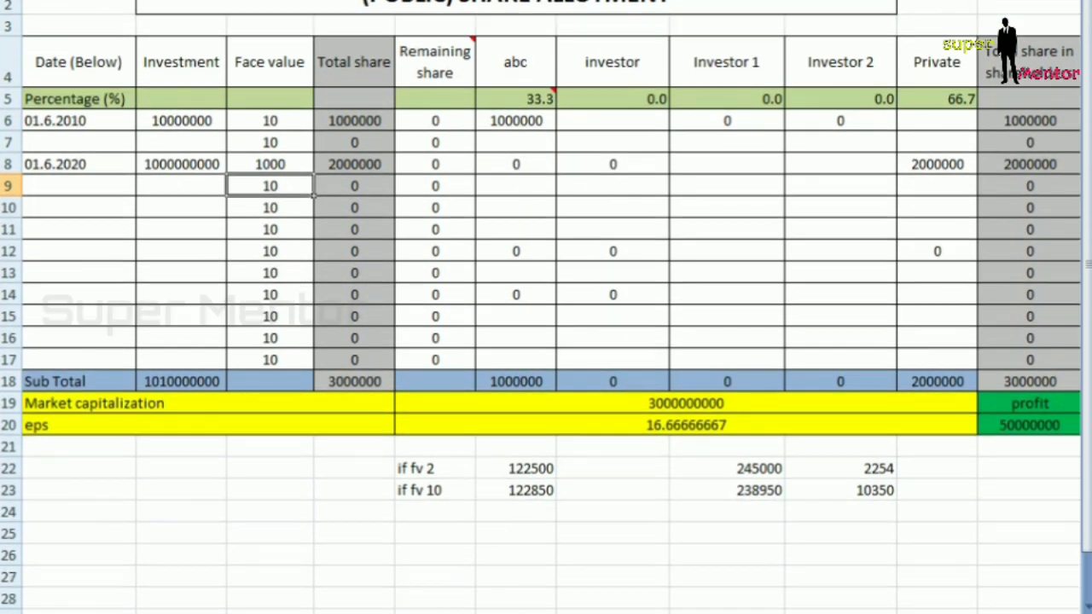
Step: Switch to Calculator, multiply 500000 by 1000 to work out a shareholding's value, and minimize Calculator
key(alt+Tab)
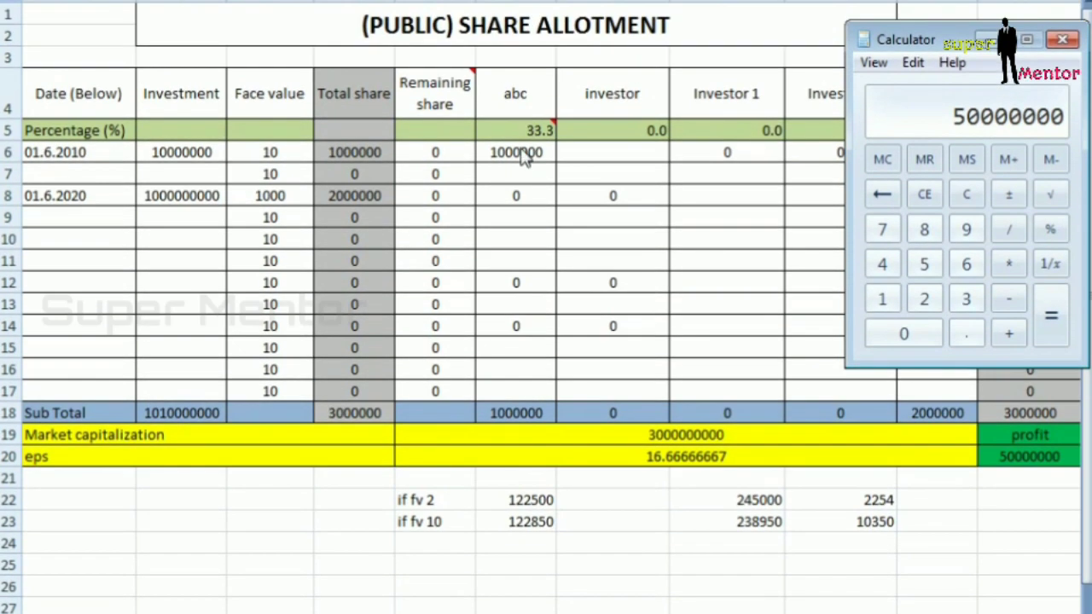
click(924, 232)
text(00000*100)
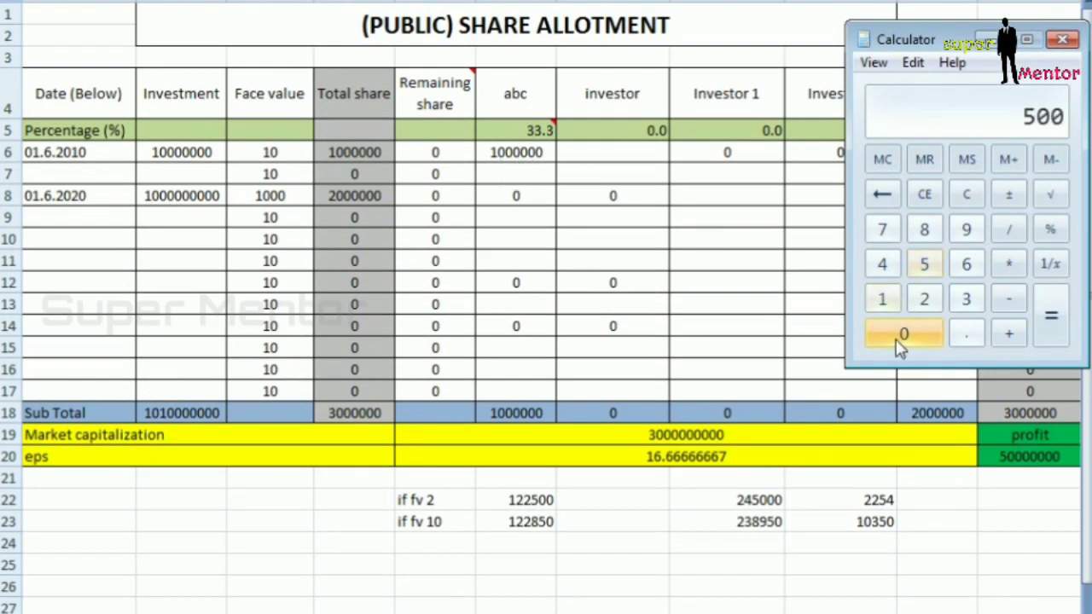
click(900, 342)
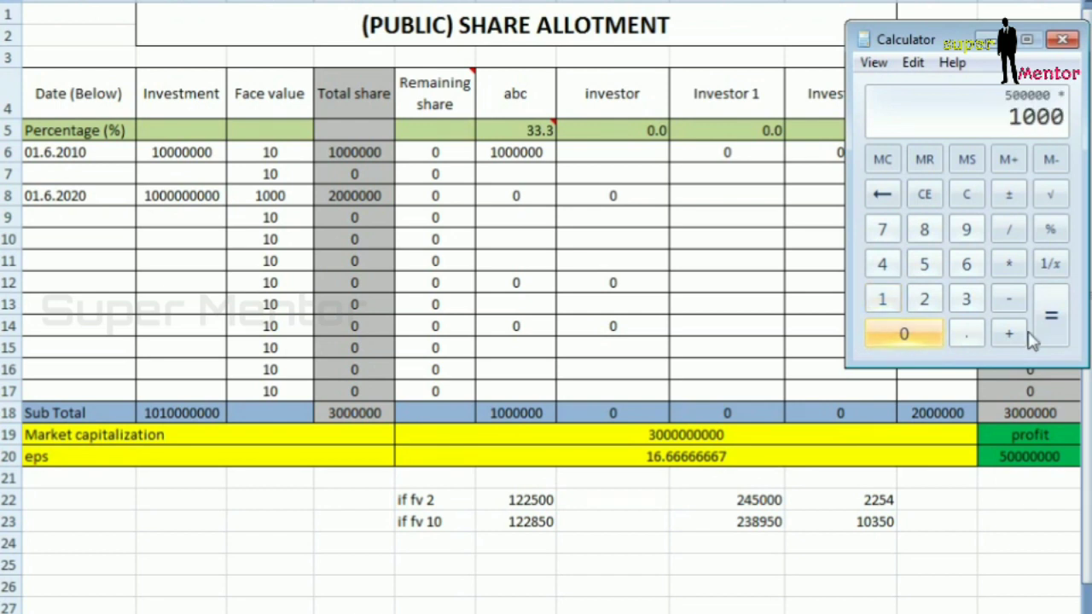
click(1059, 323)
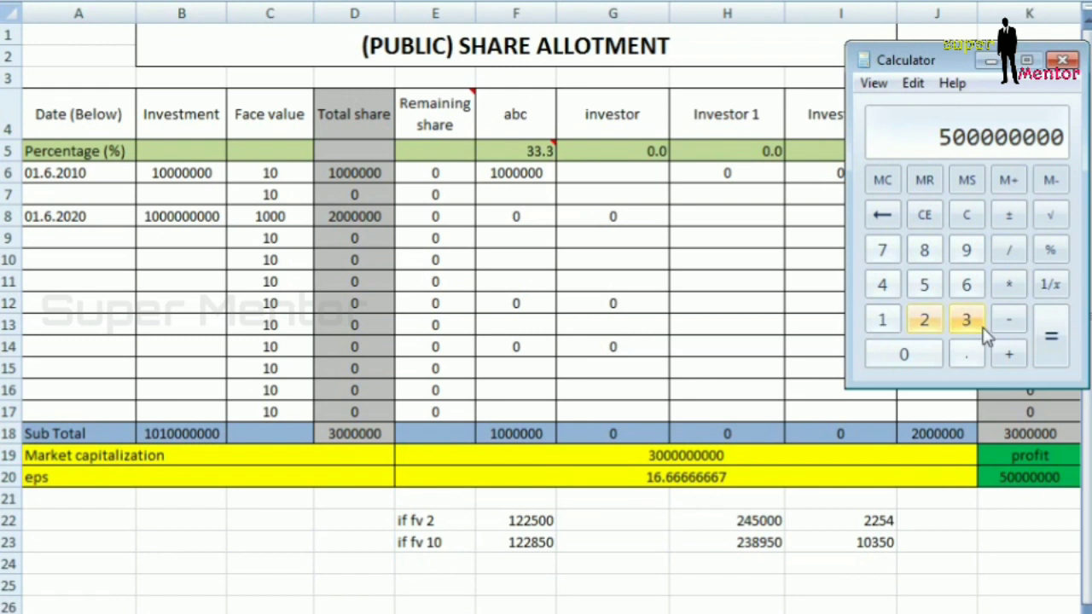
click(988, 65)
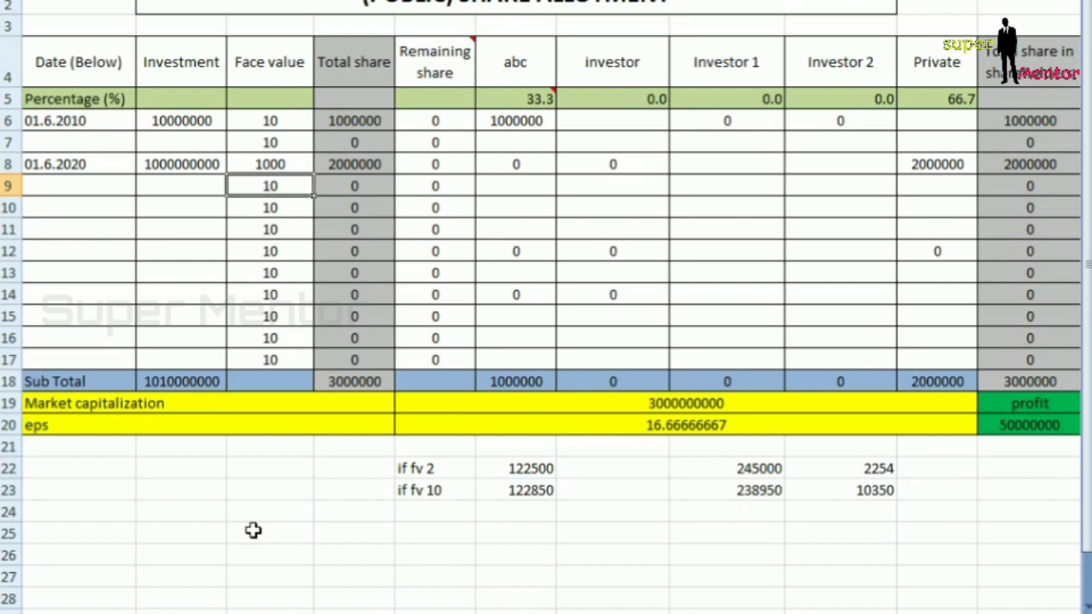
Step: Lower the 01.6.2020 row's face value to 500 and finally to 100, and check the market capitalization
click(285, 164)
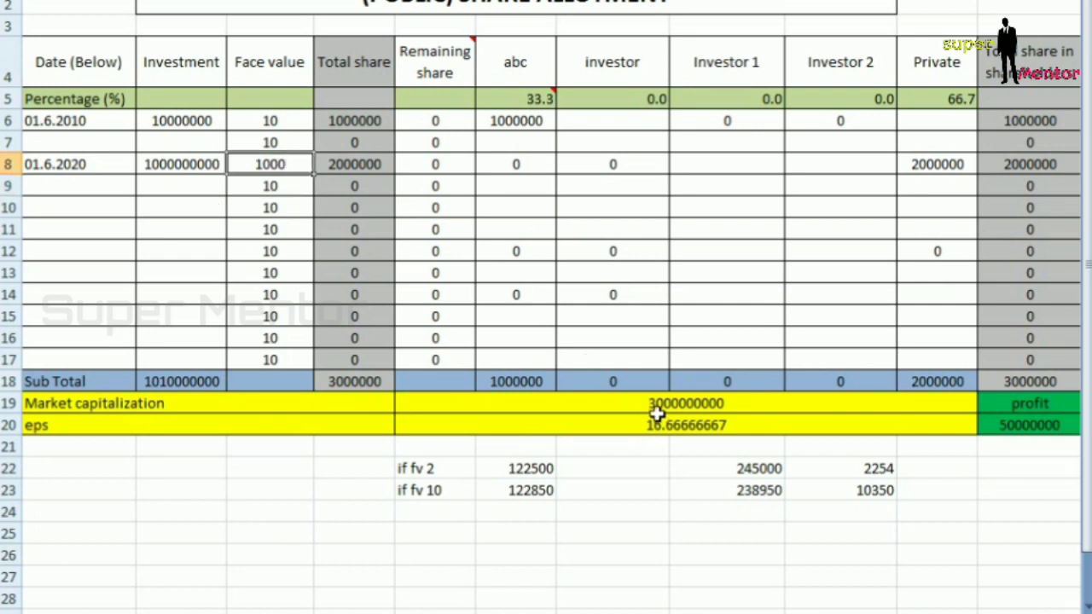
text(500)
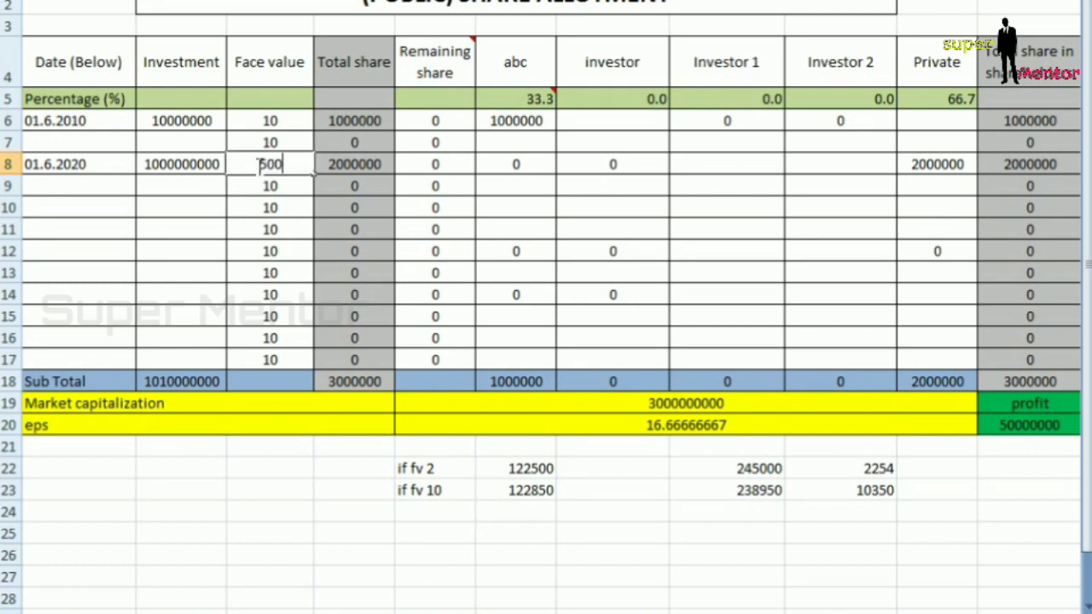
key(Tab)
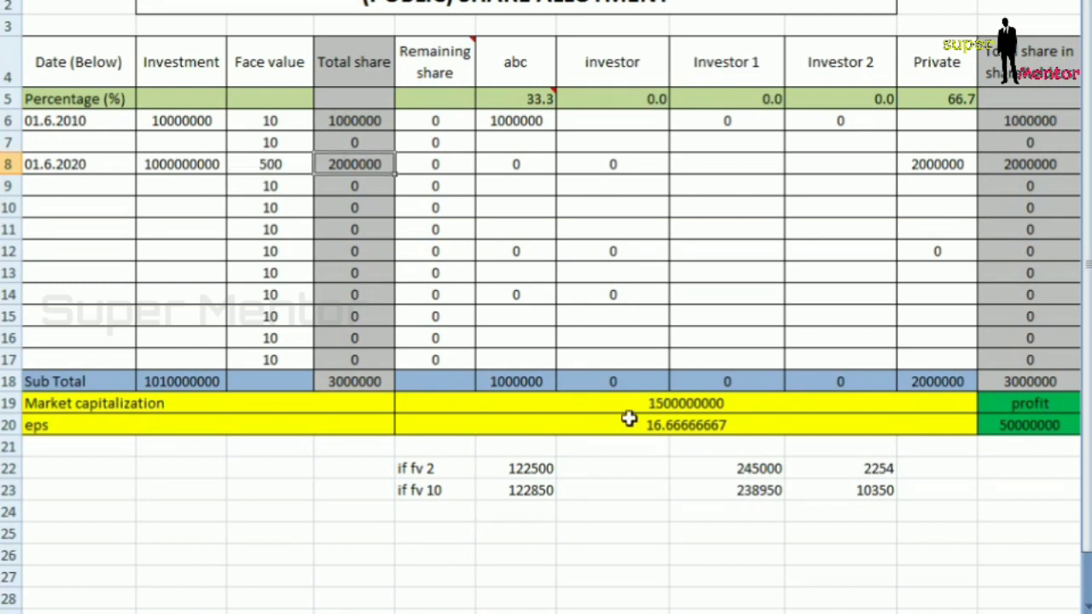
click(243, 167)
text(100)
key(Tab)
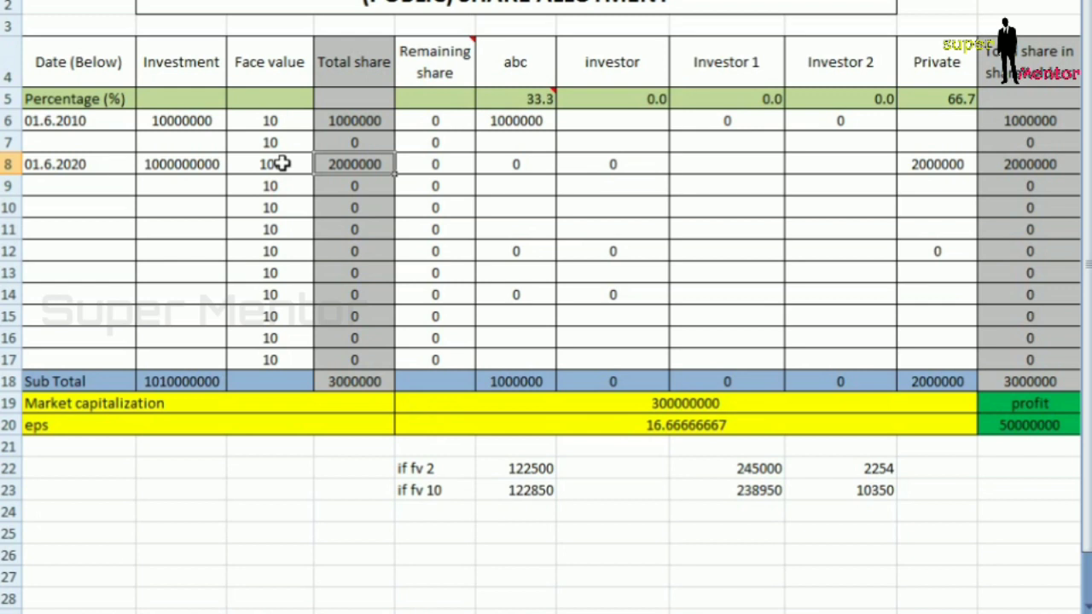
click(670, 408)
click(672, 534)
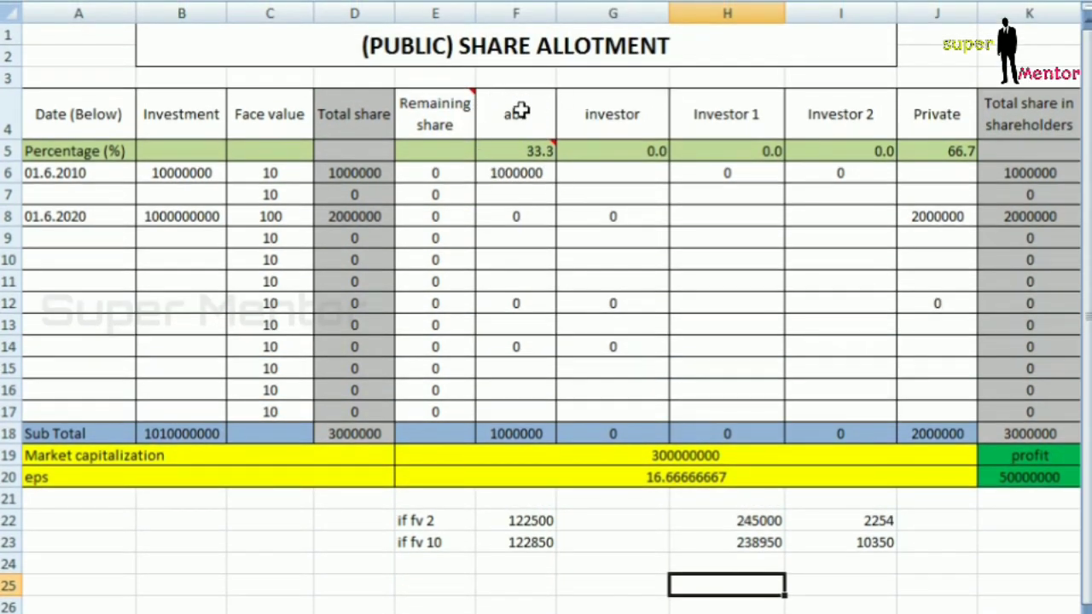
mouse_move(474, 104)
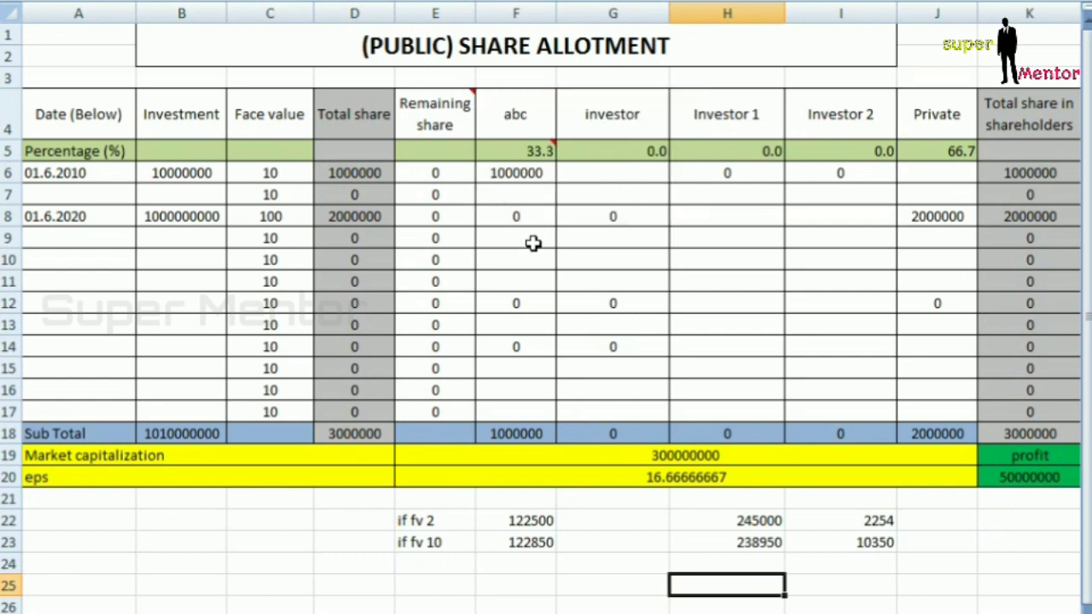